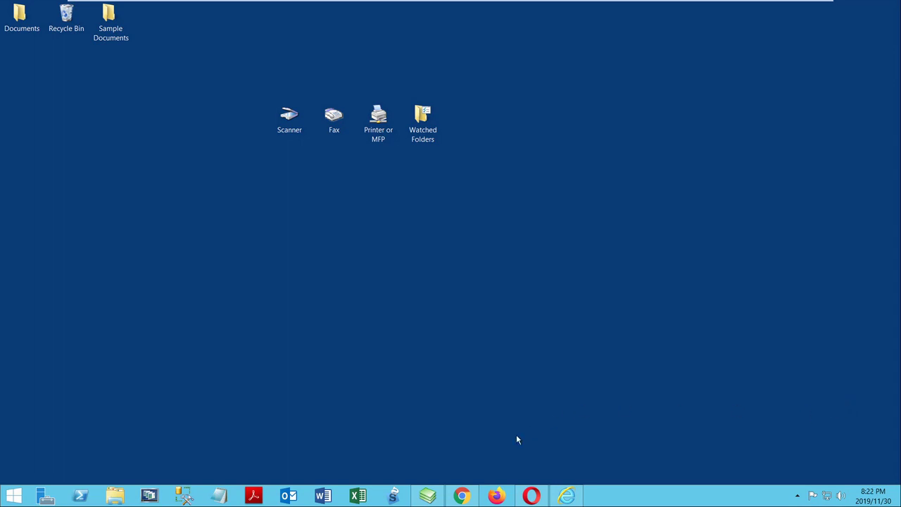
- Switch to the FileHold desktop application and log in to the document library
click(421, 501)
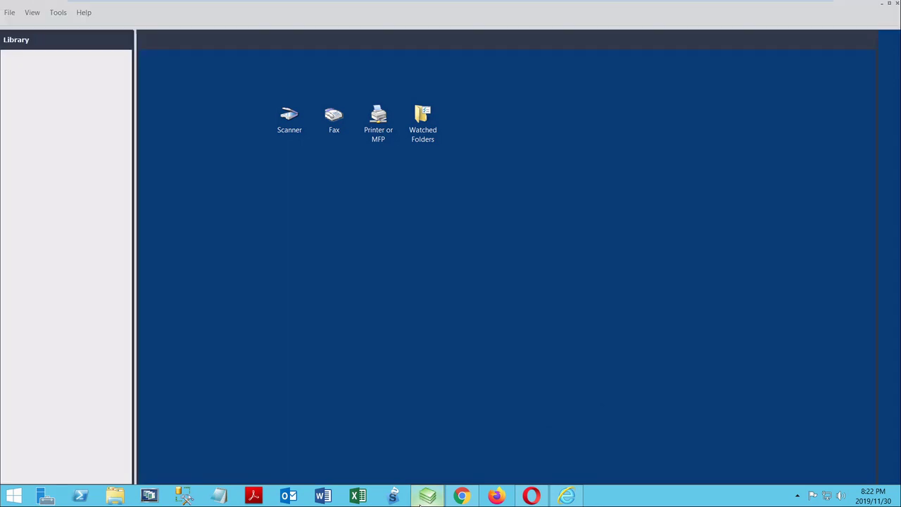
click(11, 14)
click(34, 39)
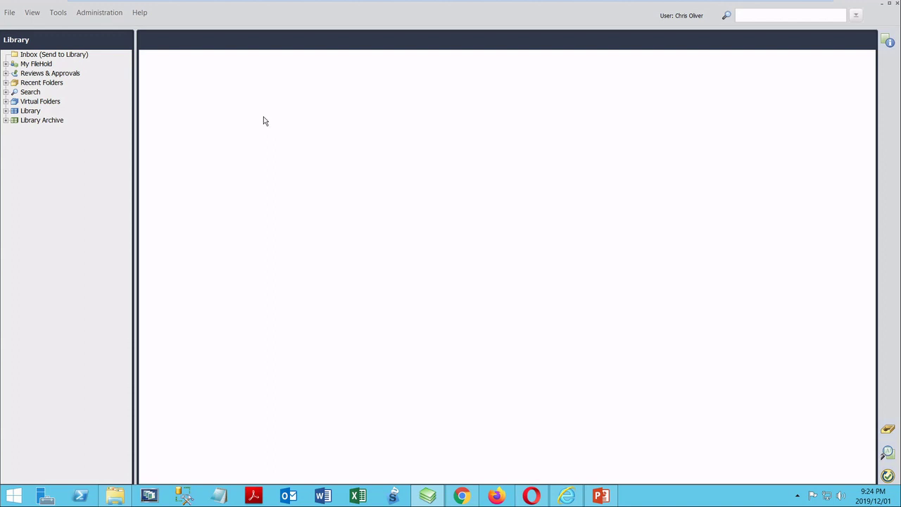
click(11, 12)
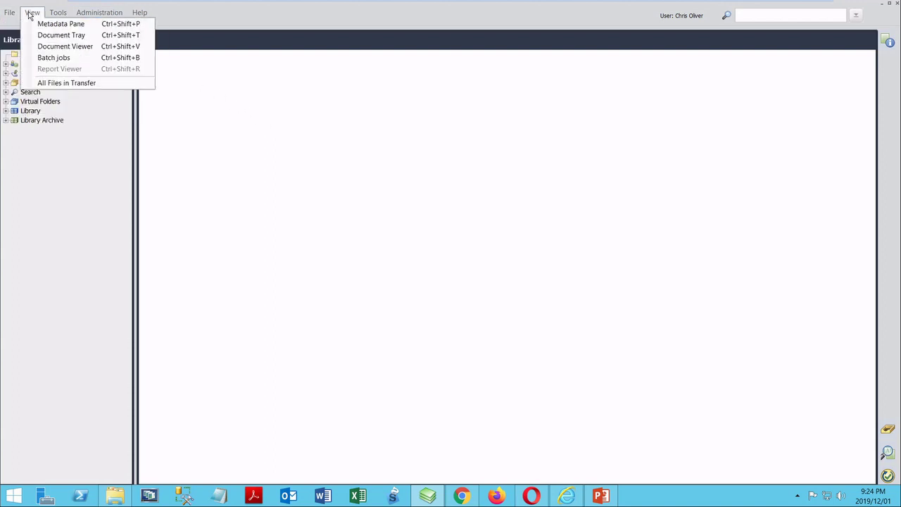
mouse_move(76, 12)
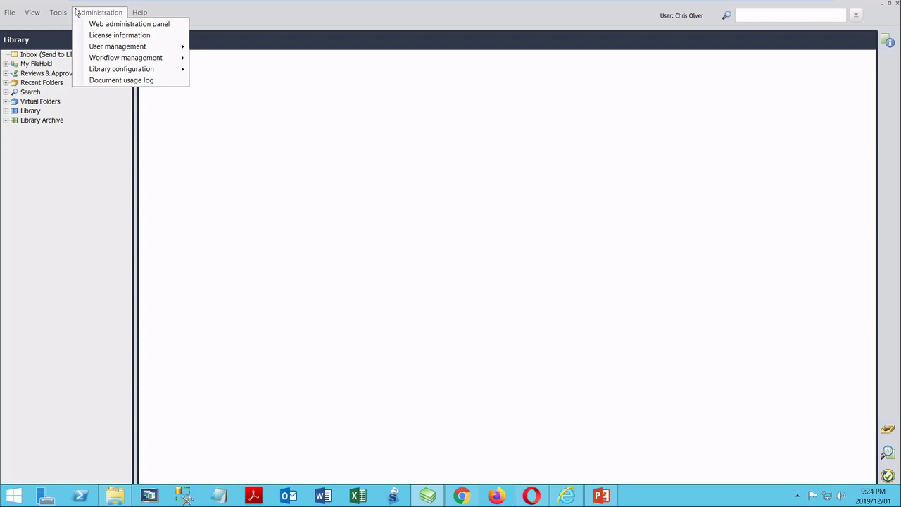
click(140, 12)
click(140, 12)
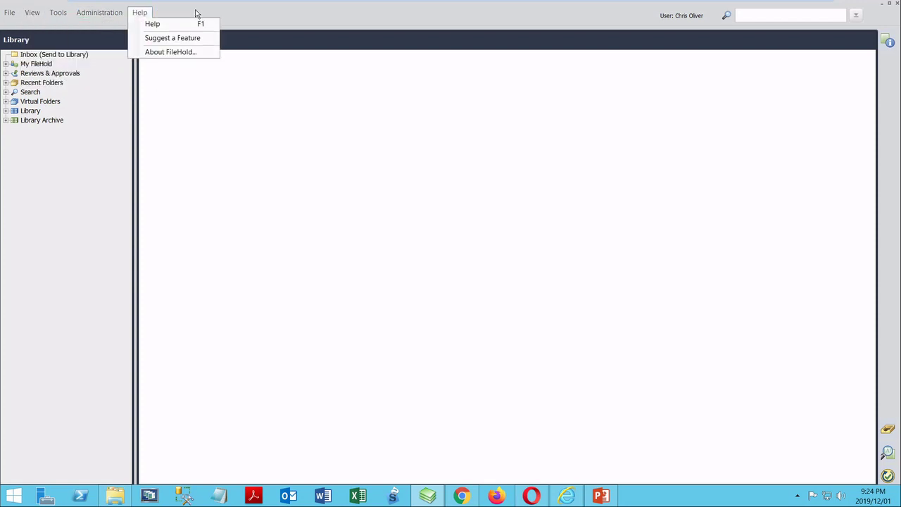
click(410, 18)
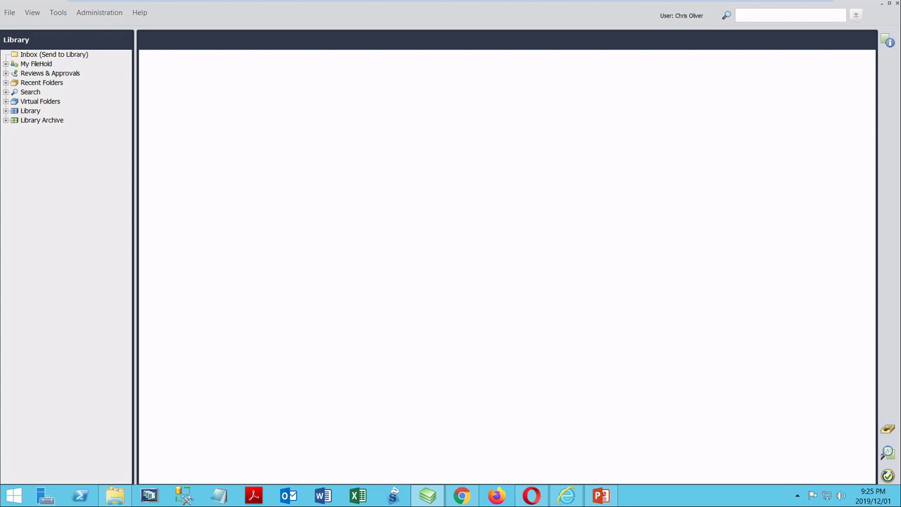
- Show and hide the metadata pane, document tray, document viewer and batch jobs pane one after another
click(888, 40)
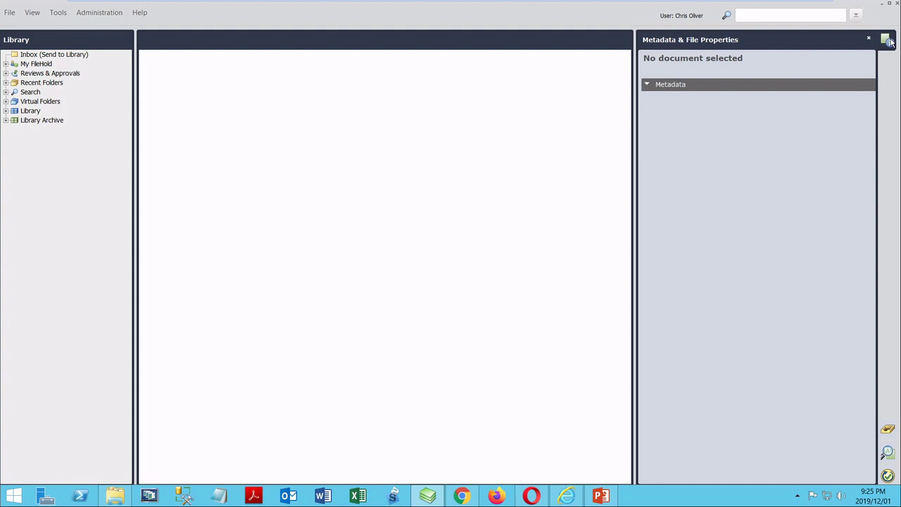
click(889, 42)
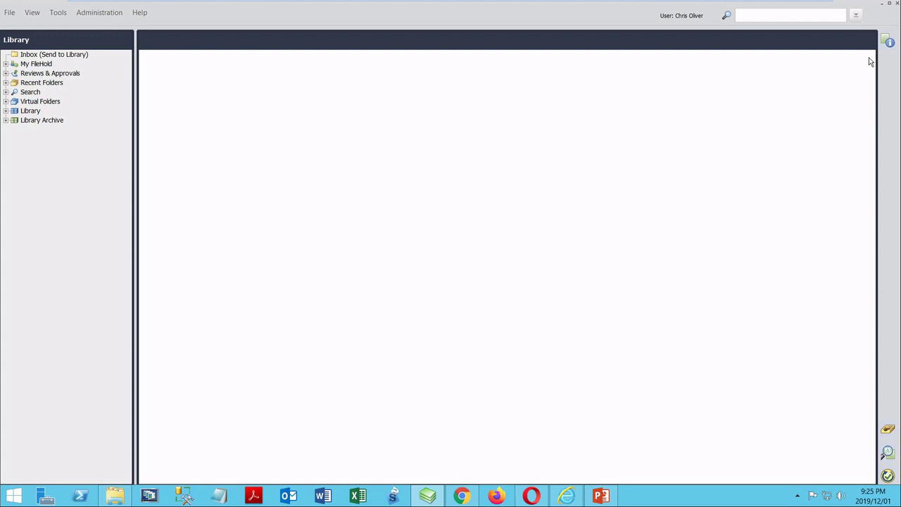
click(888, 429)
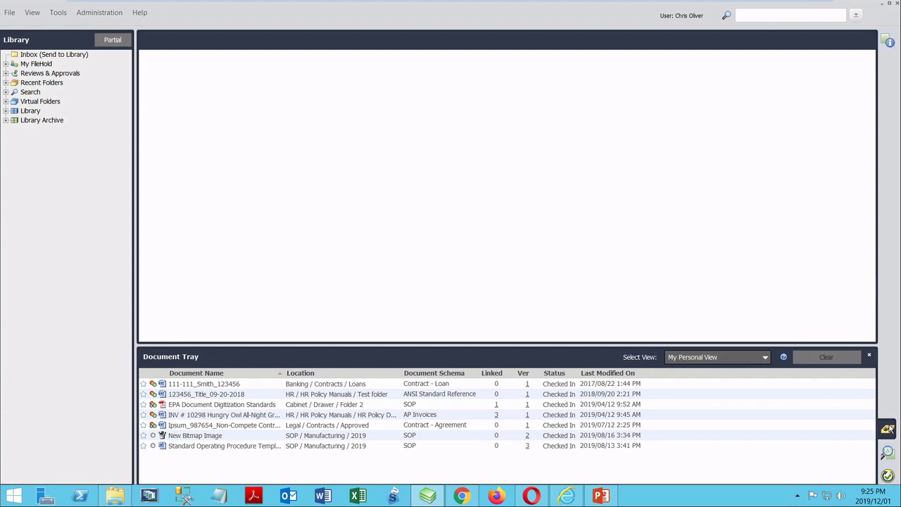
click(889, 429)
click(888, 451)
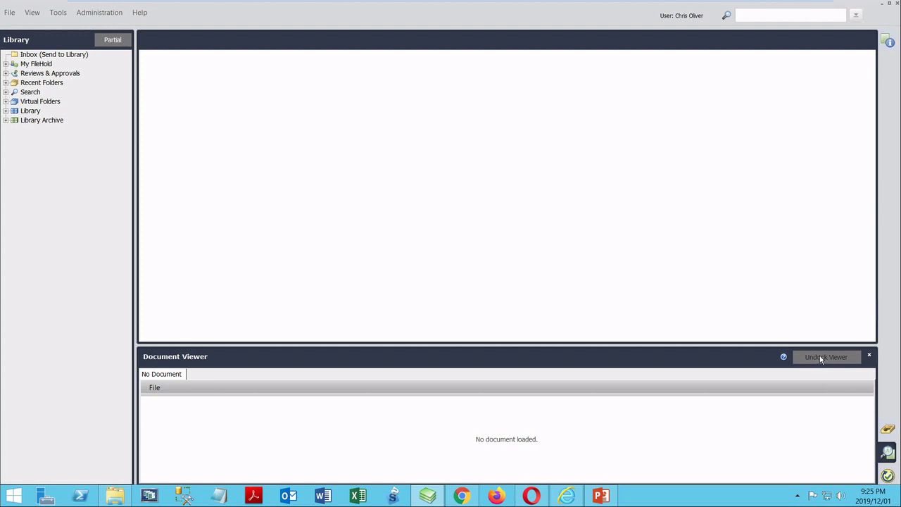
click(888, 451)
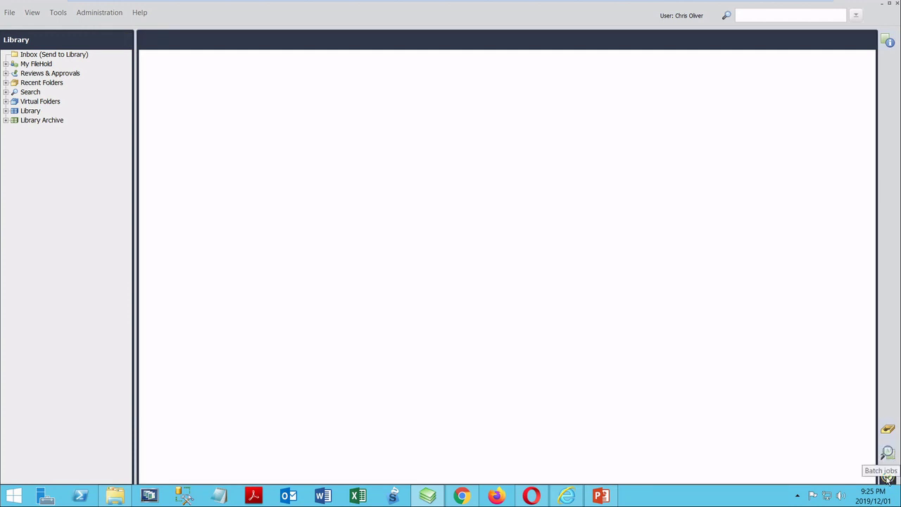
click(889, 479)
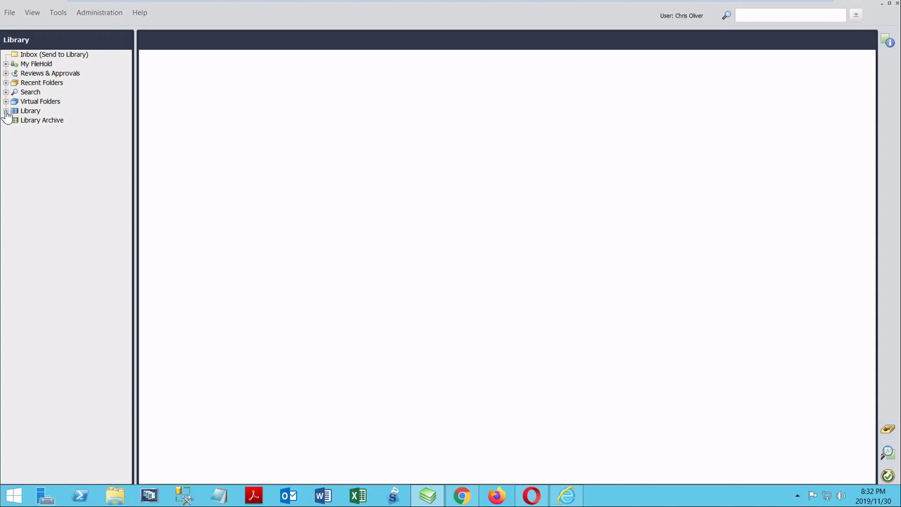
- Expand the Library tree to Cabinet and Drawer and open Folder 2
click(6, 112)
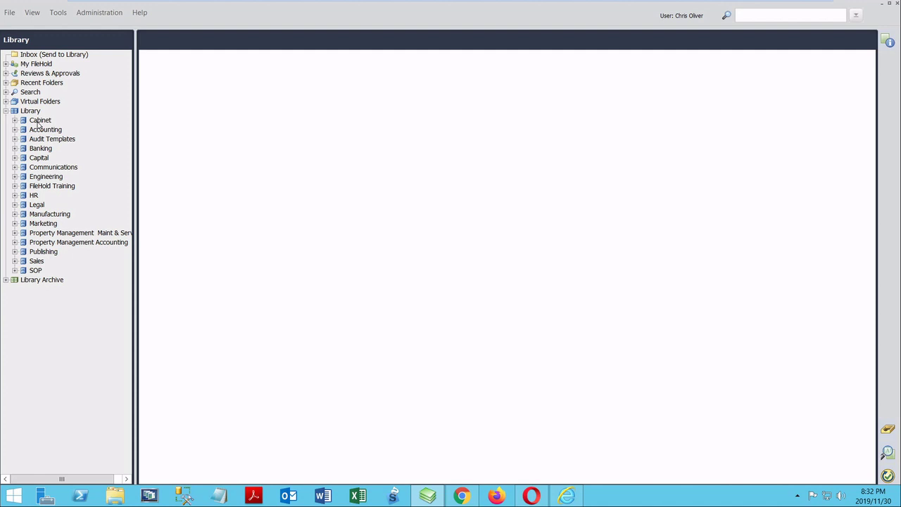
click(14, 120)
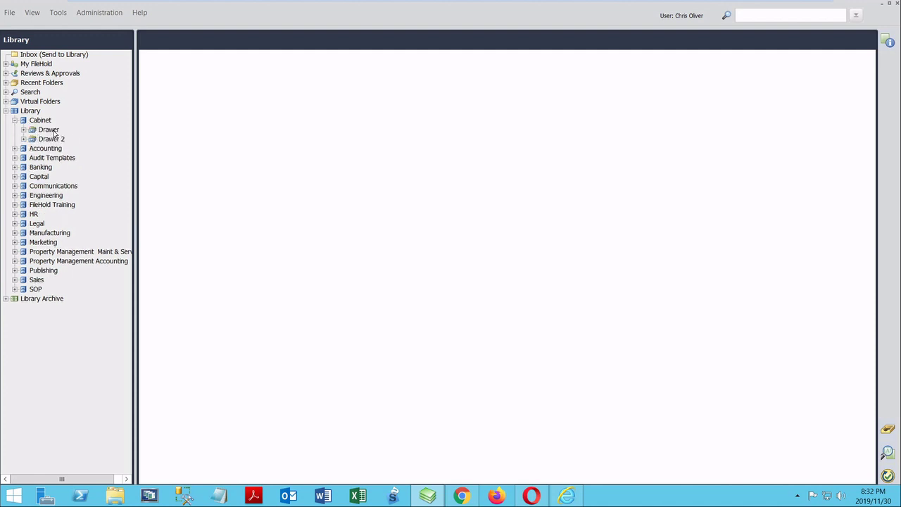
click(23, 130)
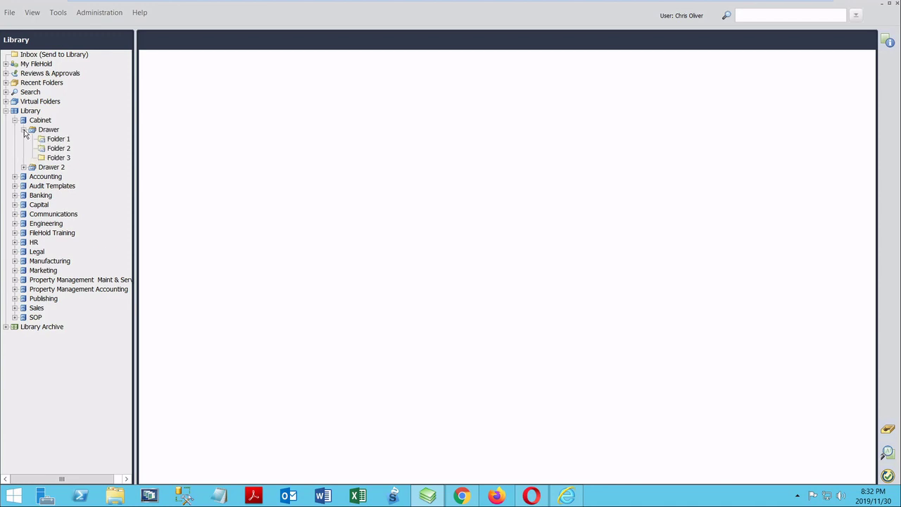
click(59, 149)
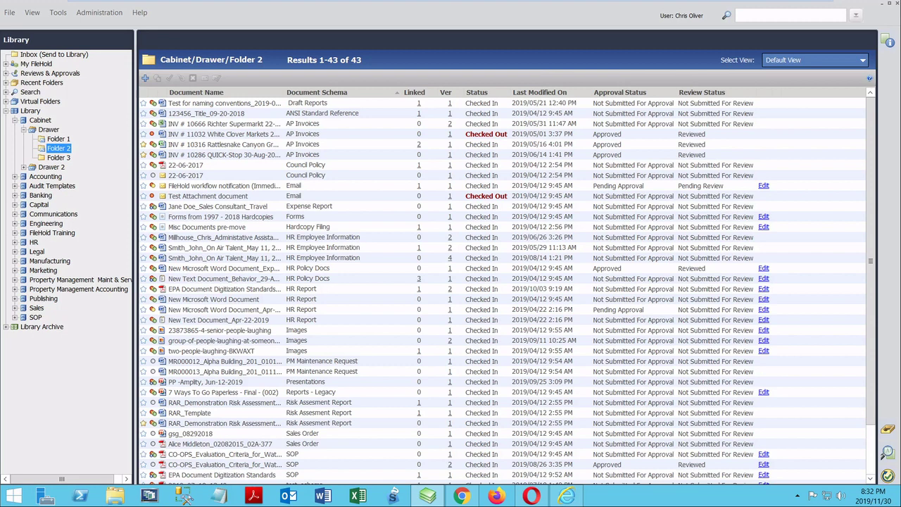
- Review the available actions for the "Test for naming conventions" document and display its metadata and file properties
right_click(188, 107)
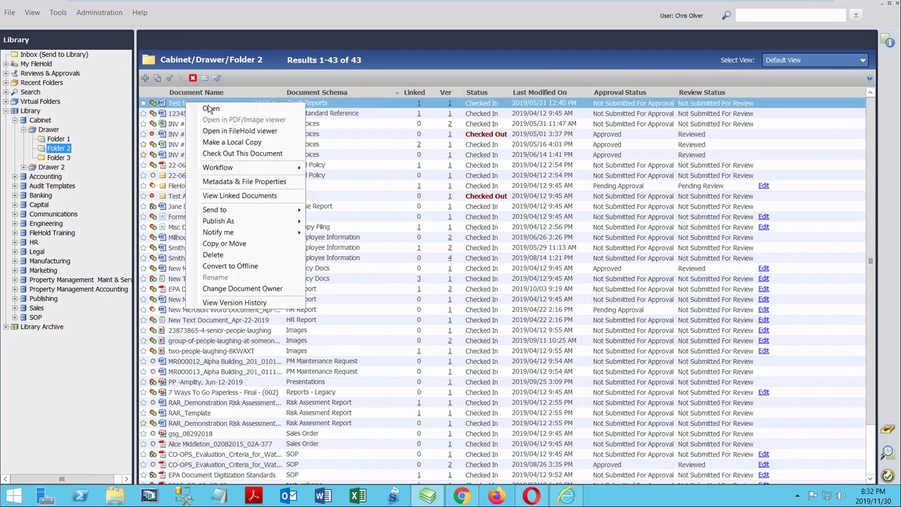
click(289, 76)
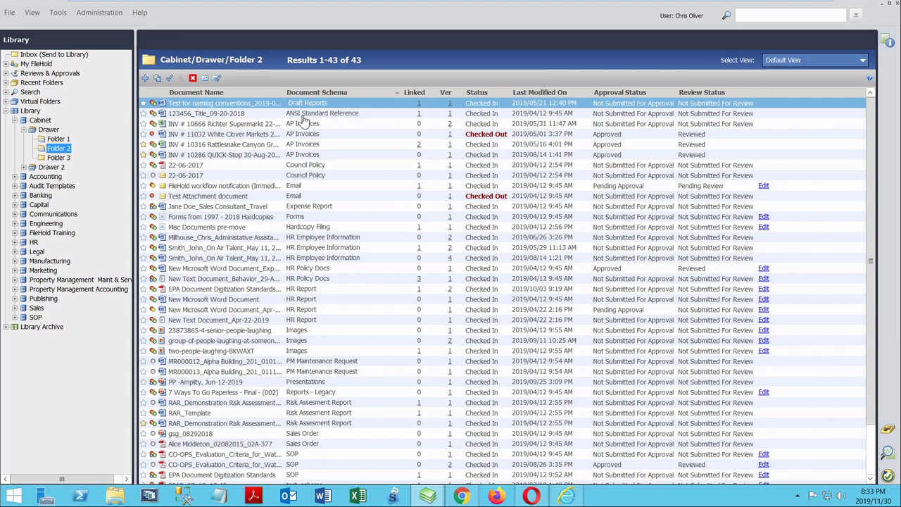
click(888, 42)
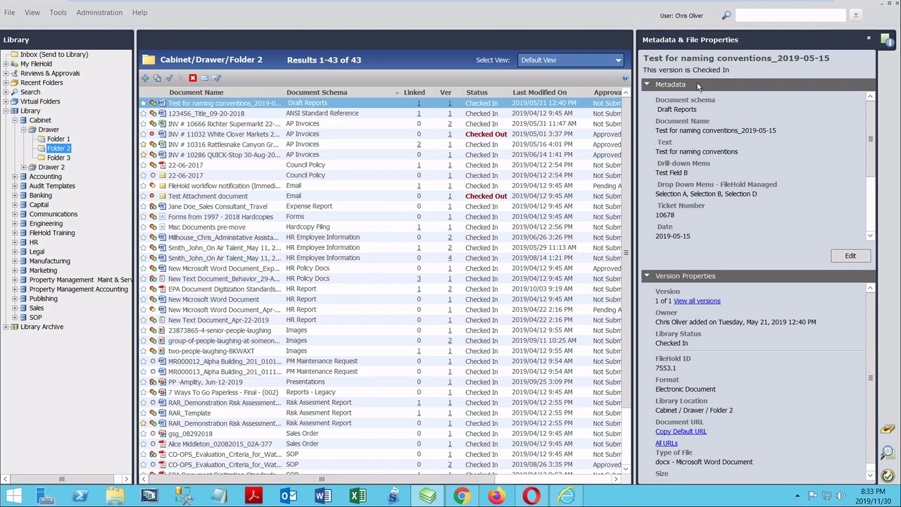
- Examine the metadata of the FileHold workflow notification email and the INV # 10316 Rattlesnake Canyon Grocery invoice, and close the metadata pane
click(294, 188)
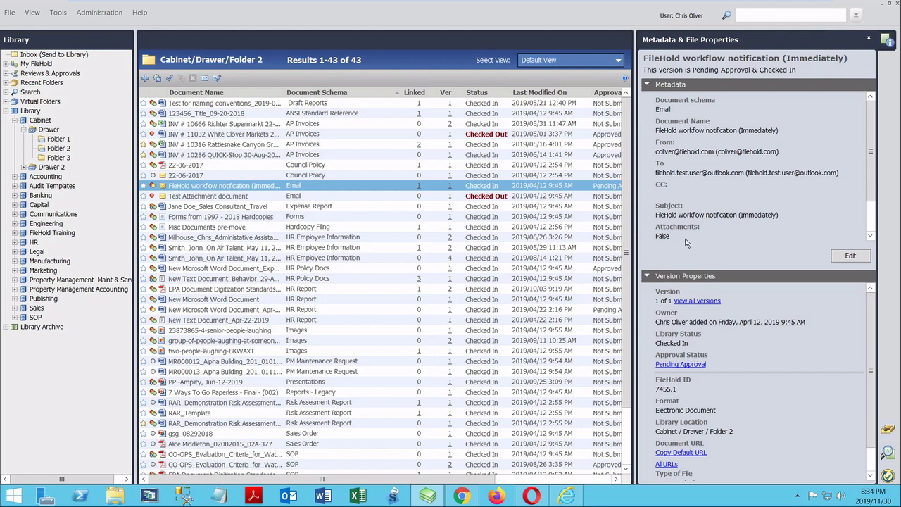
click(294, 145)
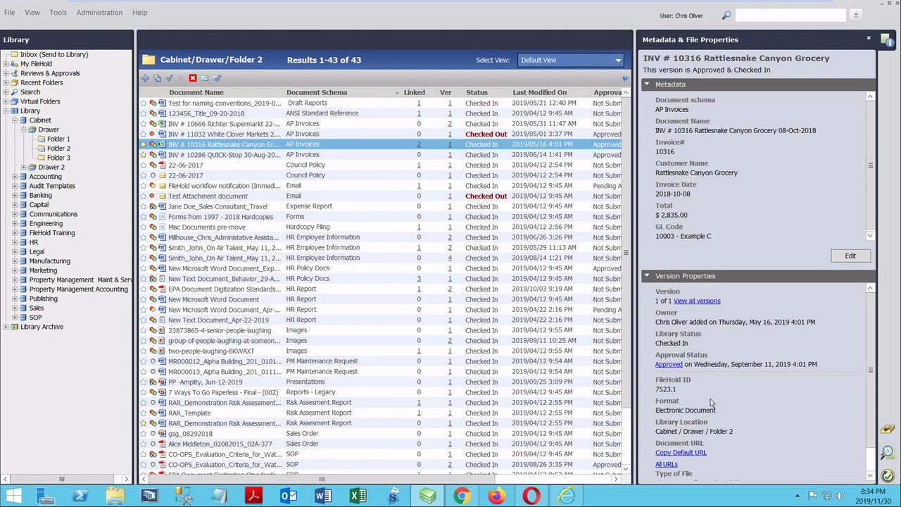
scroll(865, 404, down, 1)
click(869, 38)
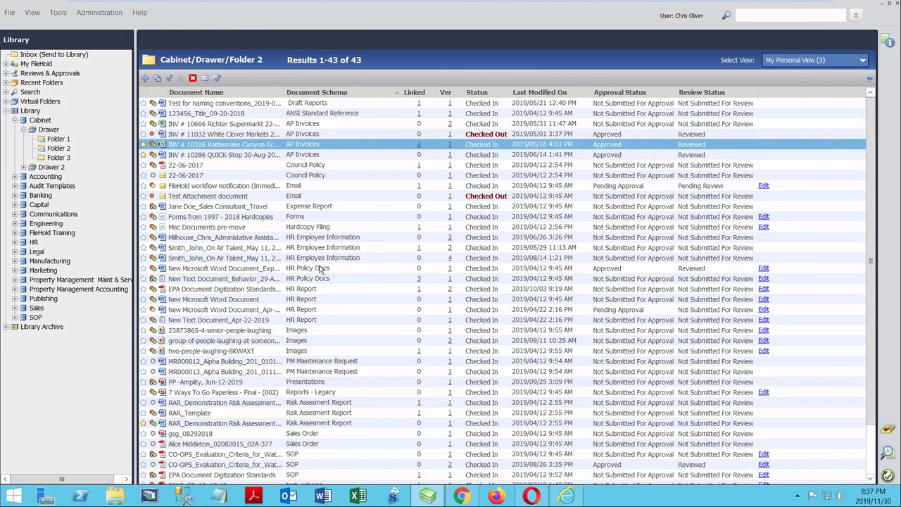
- Sort the Folder 2 documents by Document Name, by Last Modified On, and finally by Status
click(198, 95)
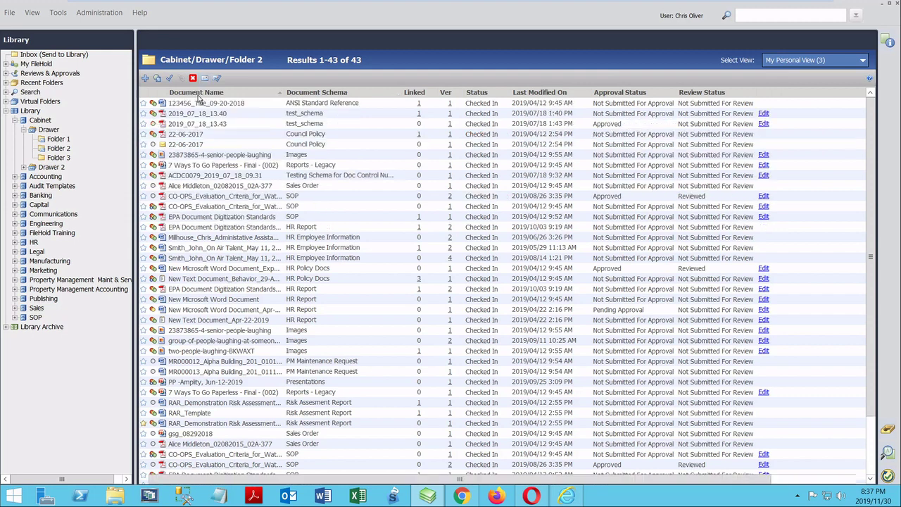
click(557, 92)
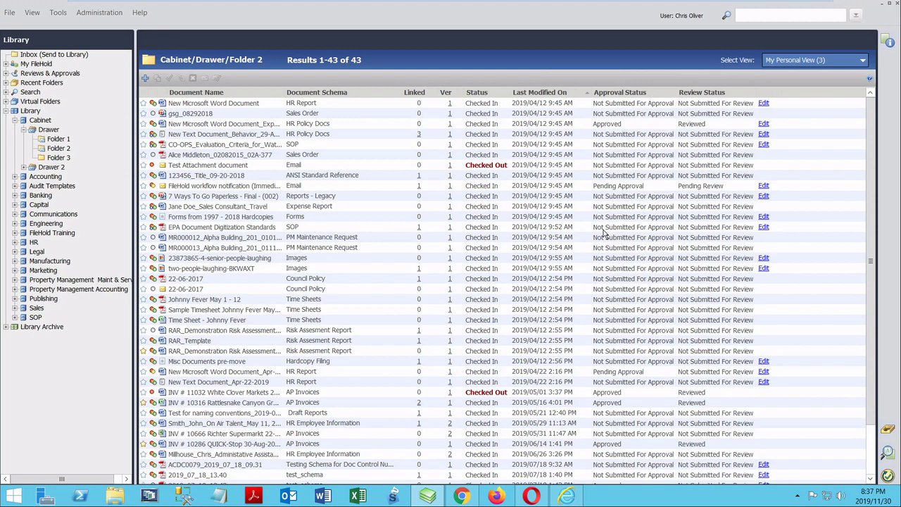
click(477, 93)
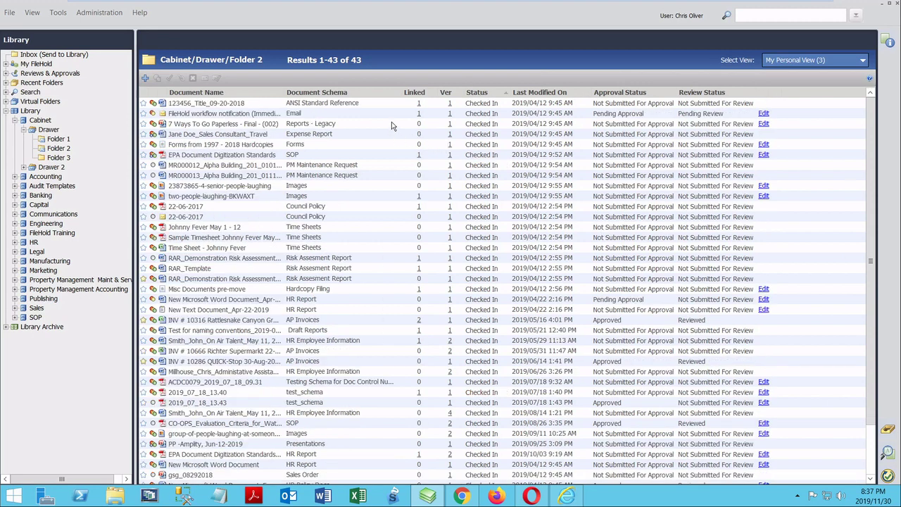
- Open the Accounting/AP/2018 folder and show its documents in the AP Invoices view
click(16, 178)
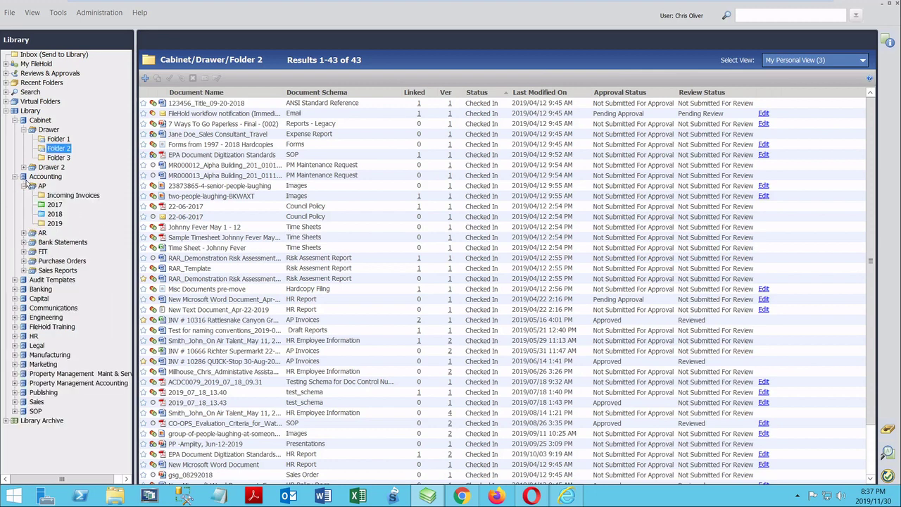
click(53, 214)
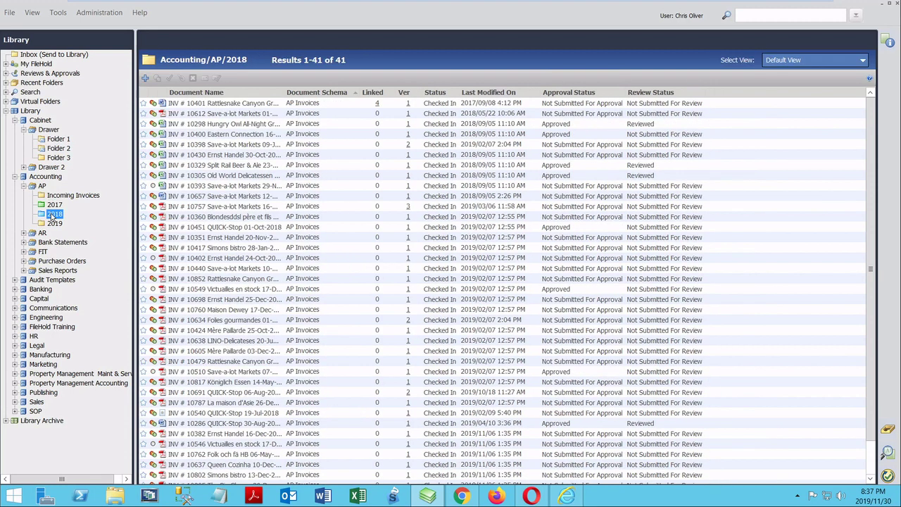
click(829, 60)
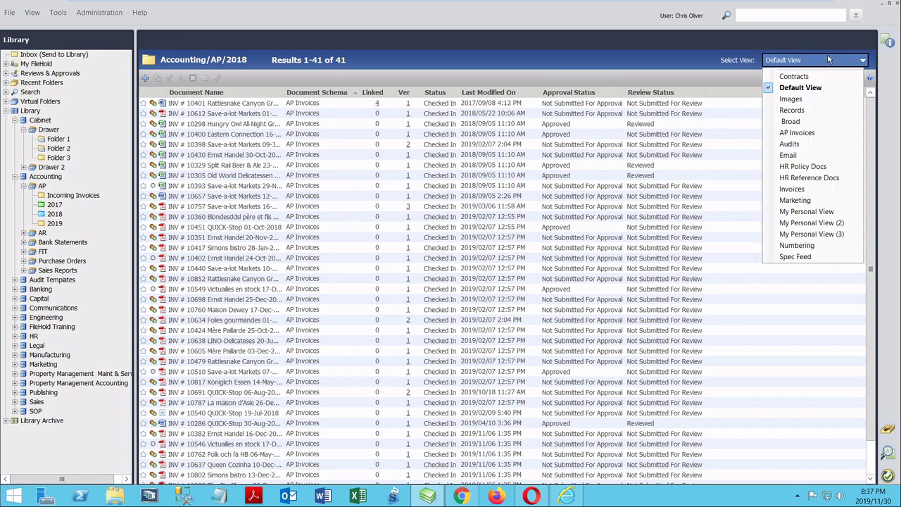
click(794, 134)
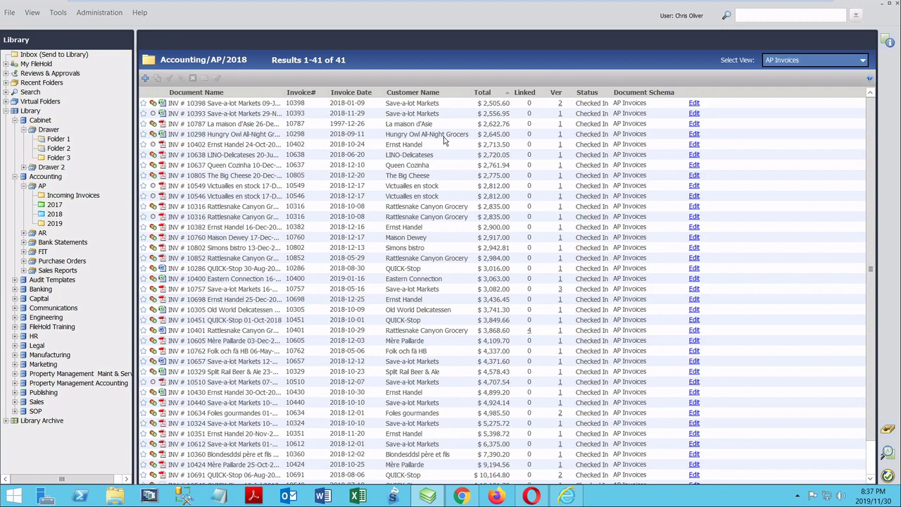
- Sort the 2018 invoices by Customer Name, by Invoice#, and finally by Invoice Date
click(434, 92)
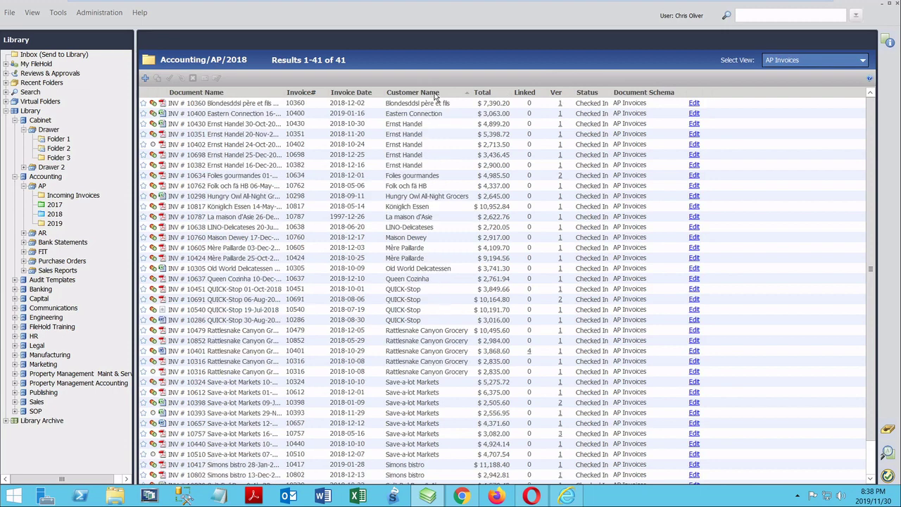
click(305, 94)
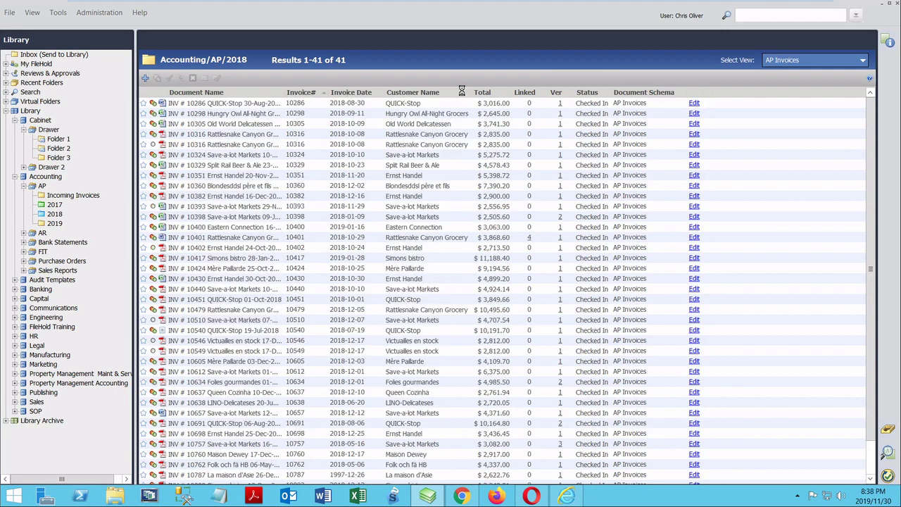
click(348, 93)
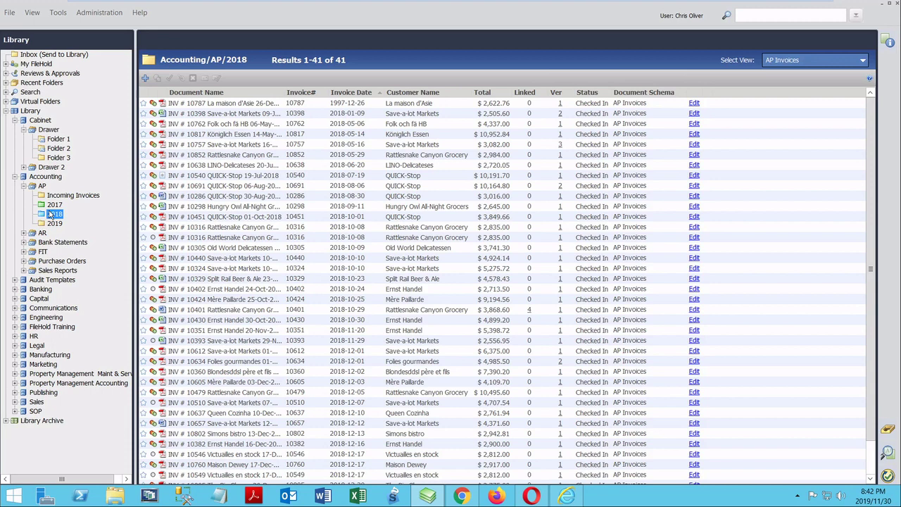
- Open Folder 3 in Cabinet/Drawer and display the metadata and file properties of the EPA Document Digitization Standards document
click(58, 158)
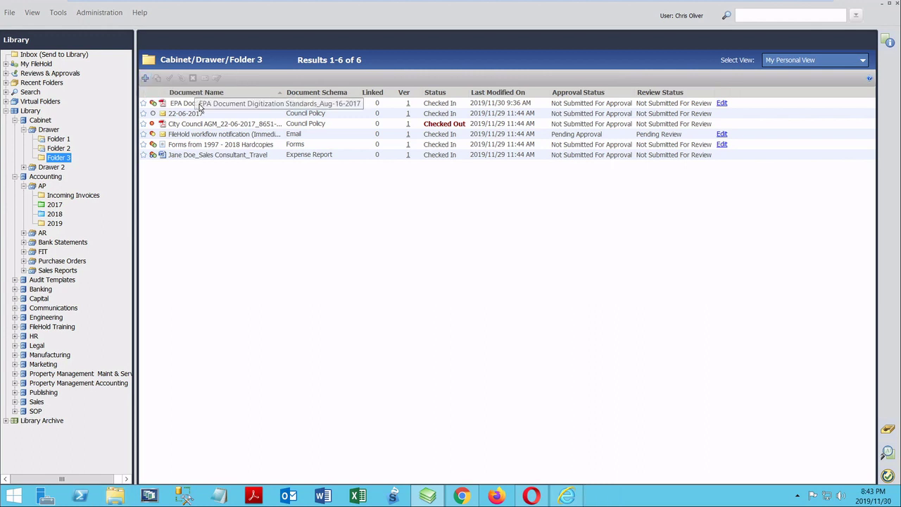
click(200, 106)
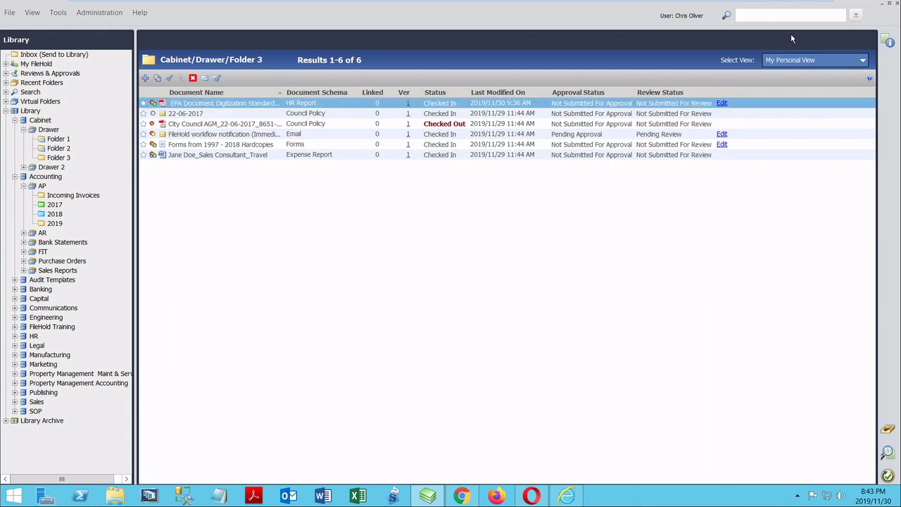
click(889, 41)
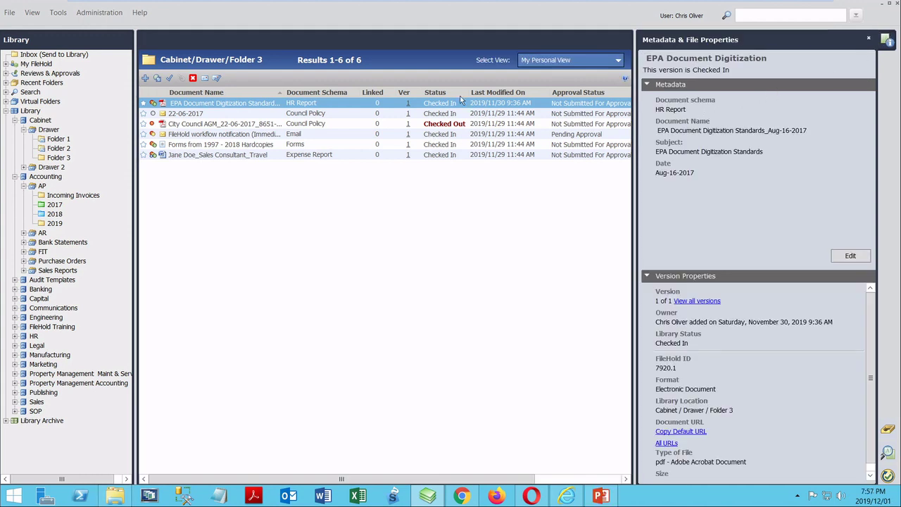
- Open the EPA Document Digitization Standards document in Adobe Acrobat Reader and close the reader
right_click(182, 106)
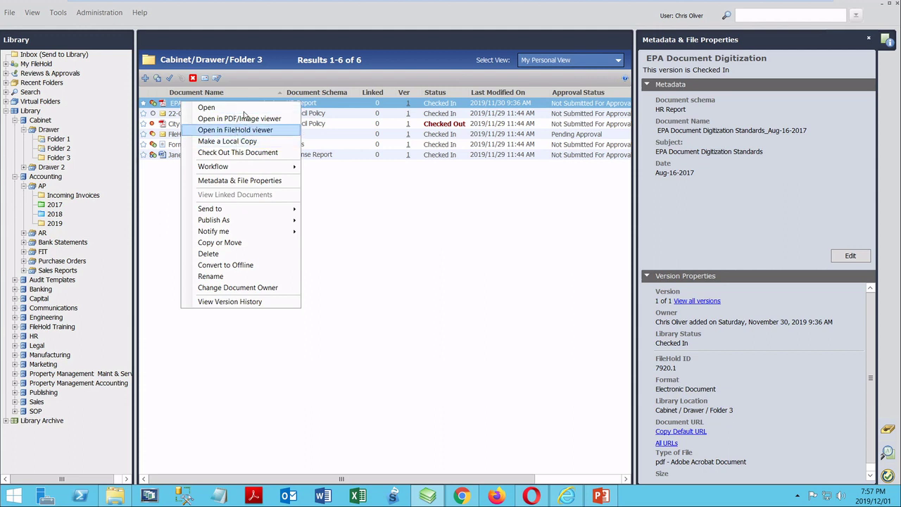
click(243, 82)
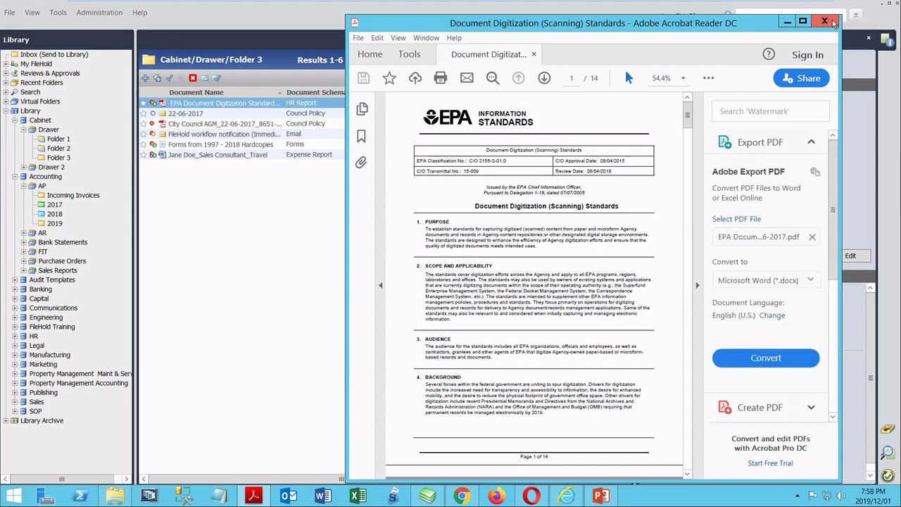
key(alt+F4)
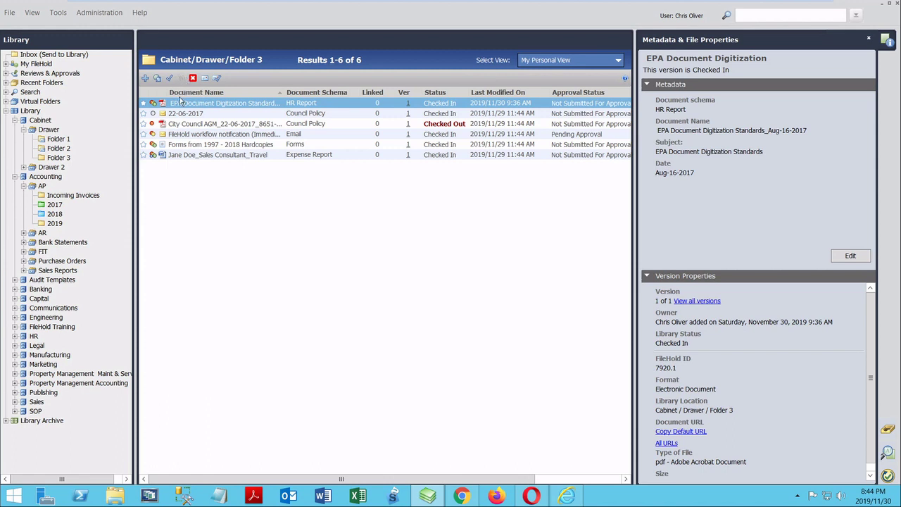
- Select the EPA Document Digitization Standards and 22-06-2017 documents together, examine the email sending options, and clear the selection without sending
ctrl+click(180, 114)
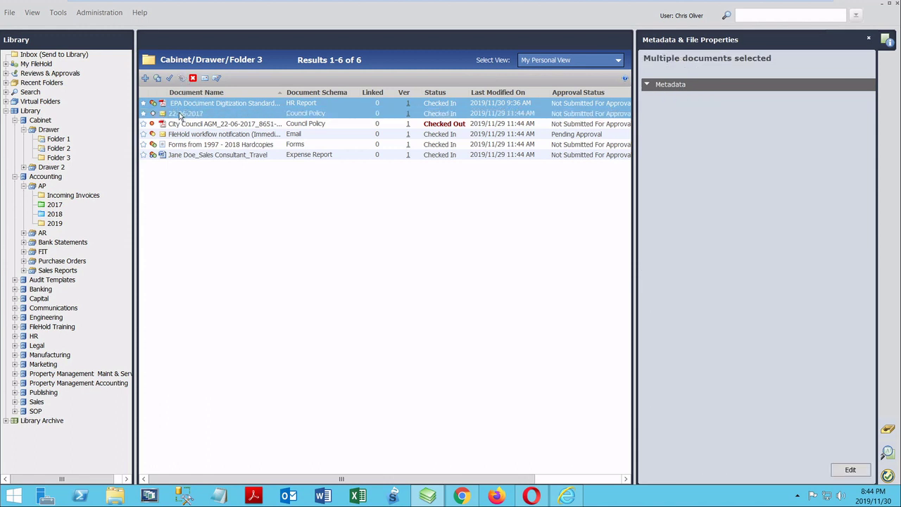
click(204, 77)
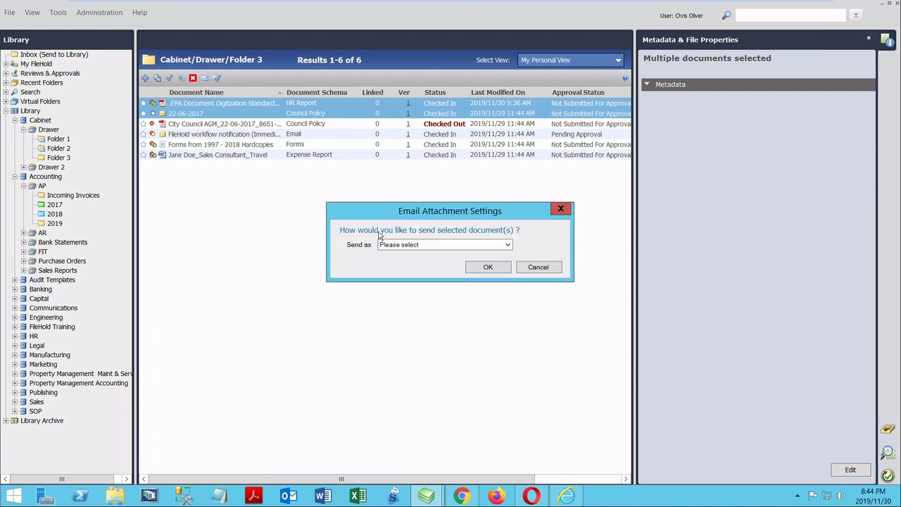
click(504, 246)
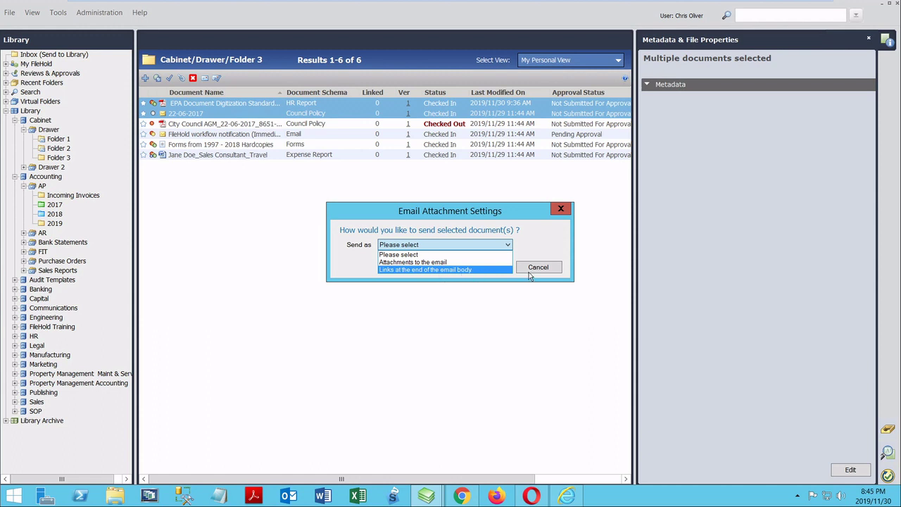
click(216, 83)
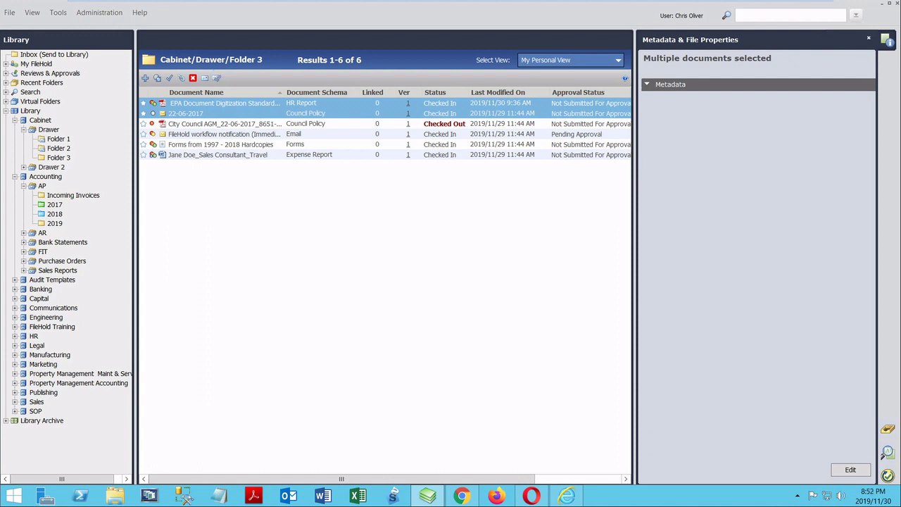
click(598, 263)
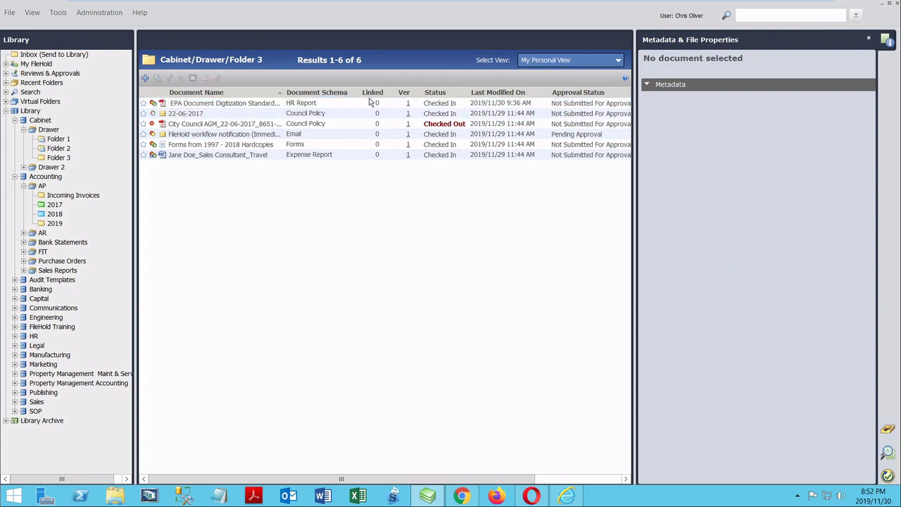
- Display the metadata of the EPA Document Digitization Standards, FileHold workflow notification, City Council AGM and 22-06-2017 documents in turn
click(166, 106)
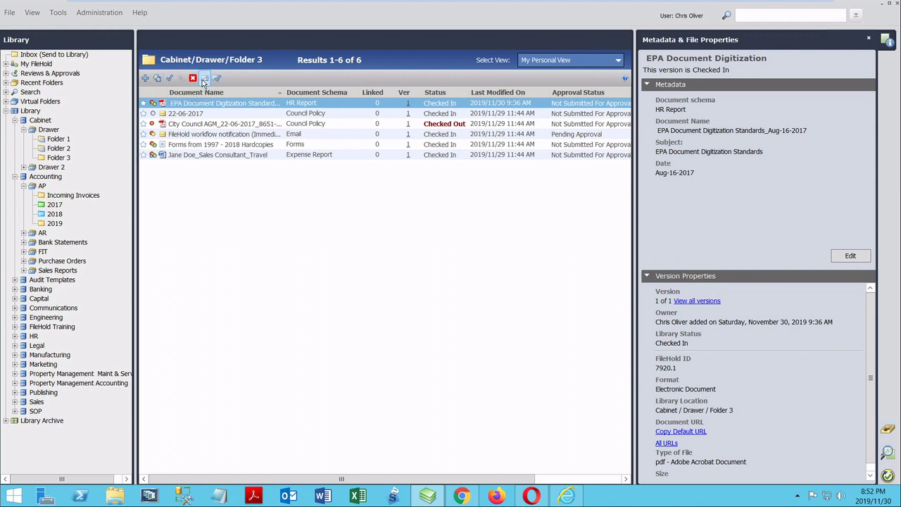
click(191, 134)
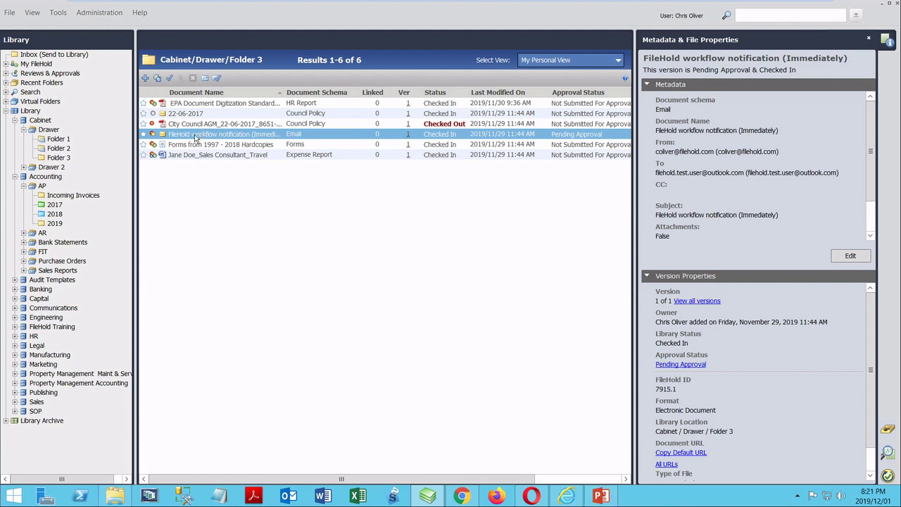
click(191, 124)
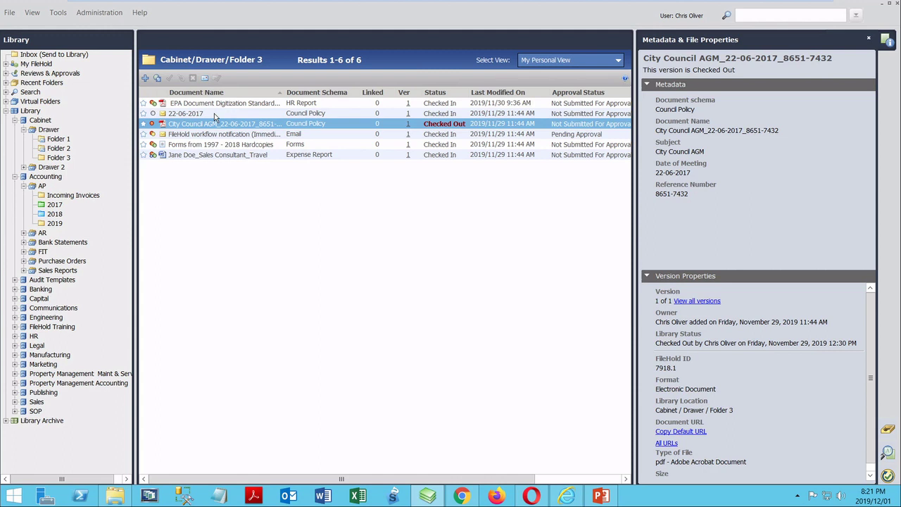
click(174, 115)
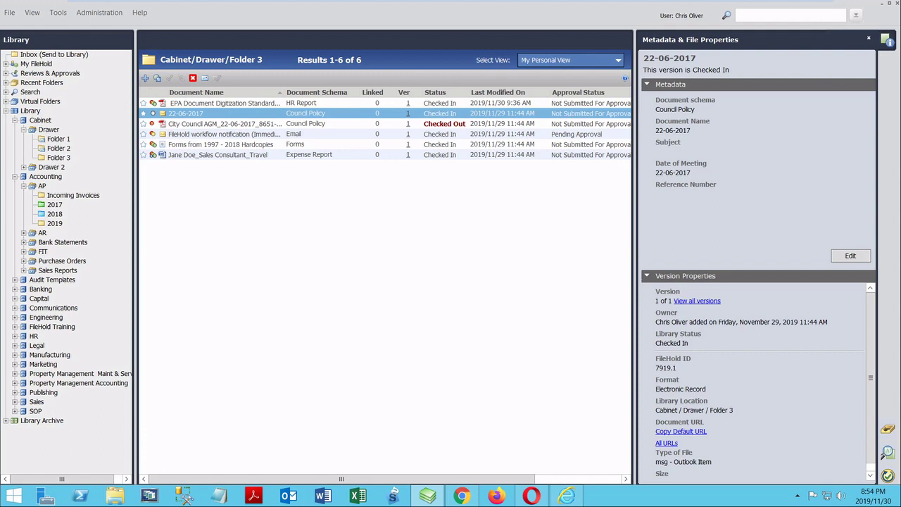
- Hide the metadata and file properties pane and collapse the Library branch of the folder tree
click(888, 41)
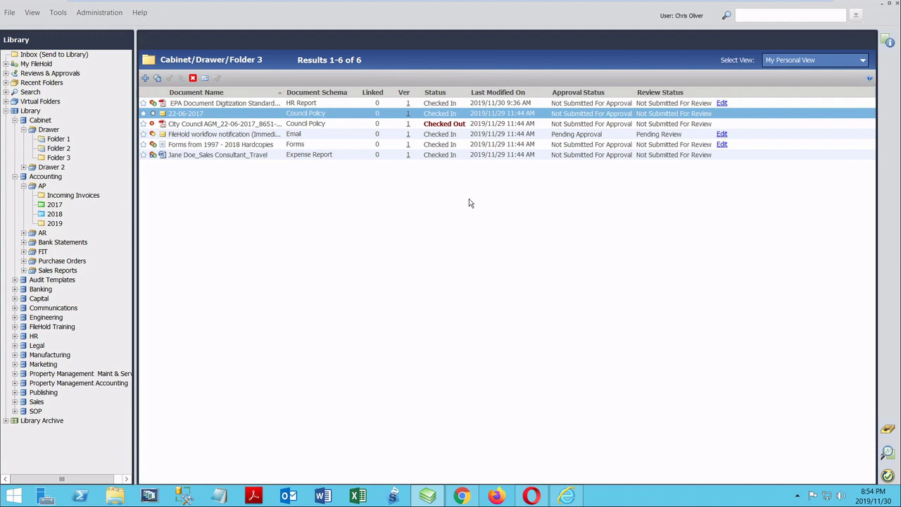
click(6, 111)
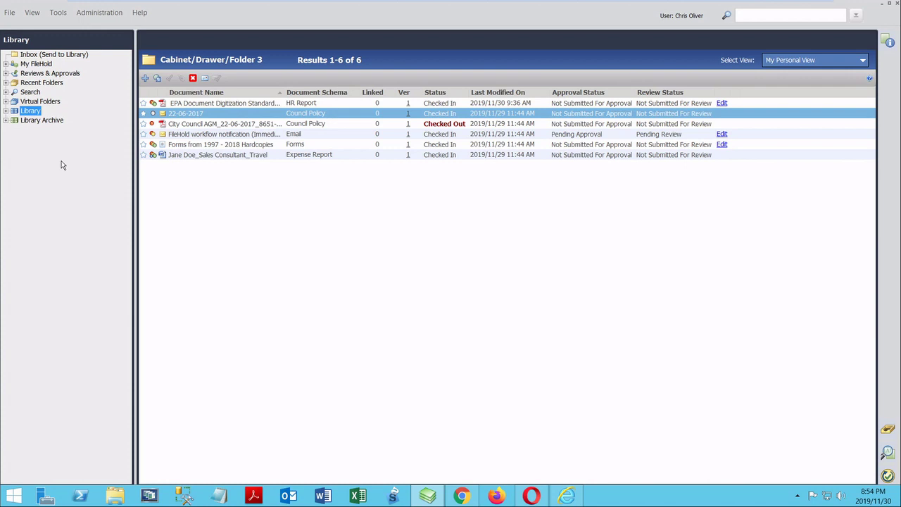
- View the Inbox and, under My FileHold, My Favorites, Document Alerts, Recently Added, the Calendar and the Dashboard
click(49, 57)
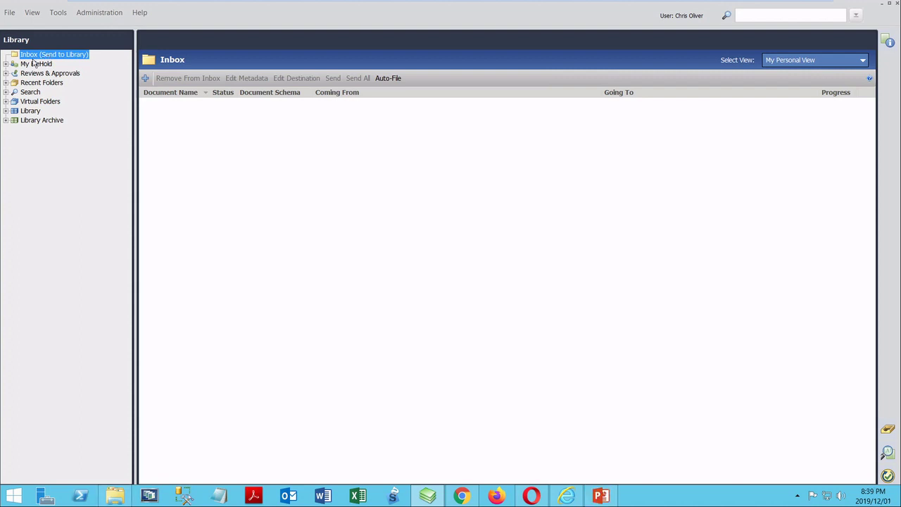
click(26, 65)
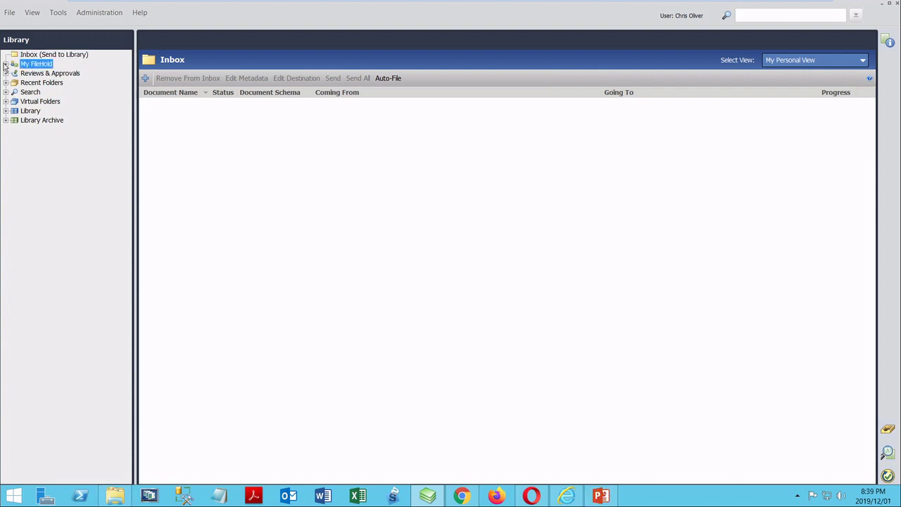
click(6, 64)
click(39, 74)
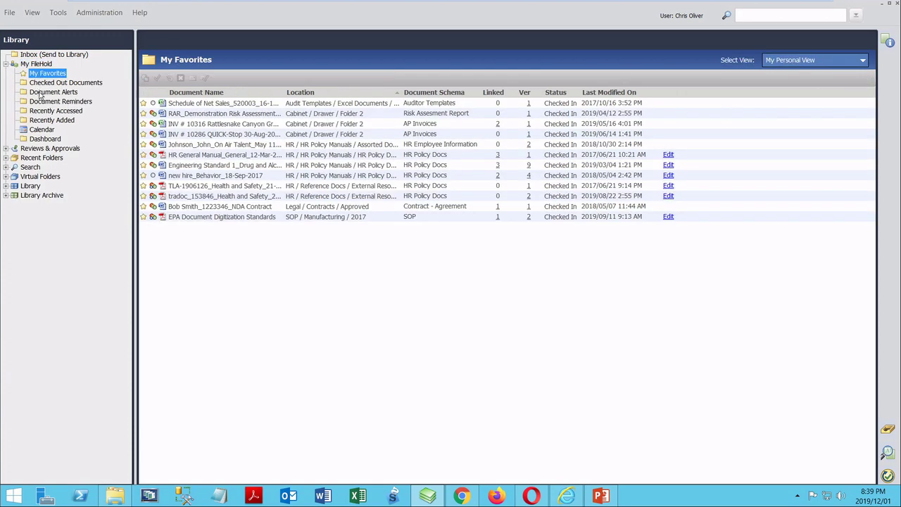
click(41, 92)
click(53, 121)
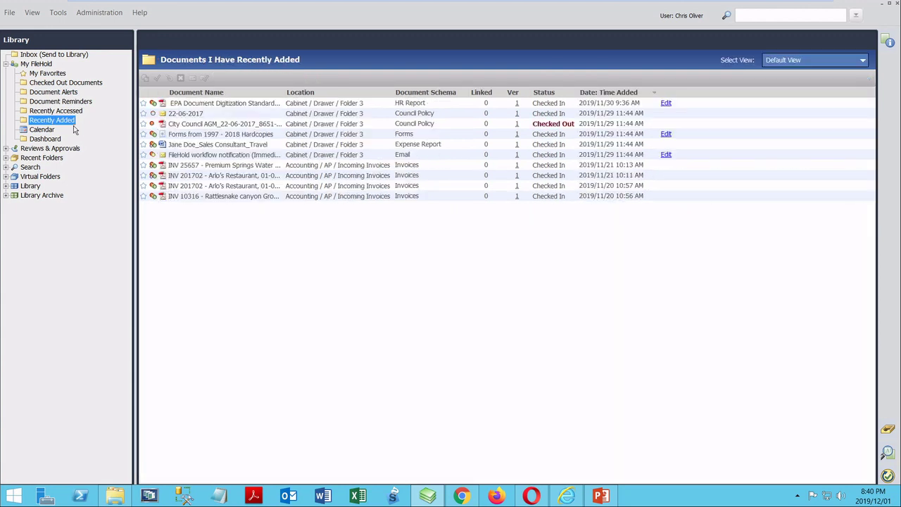
click(34, 131)
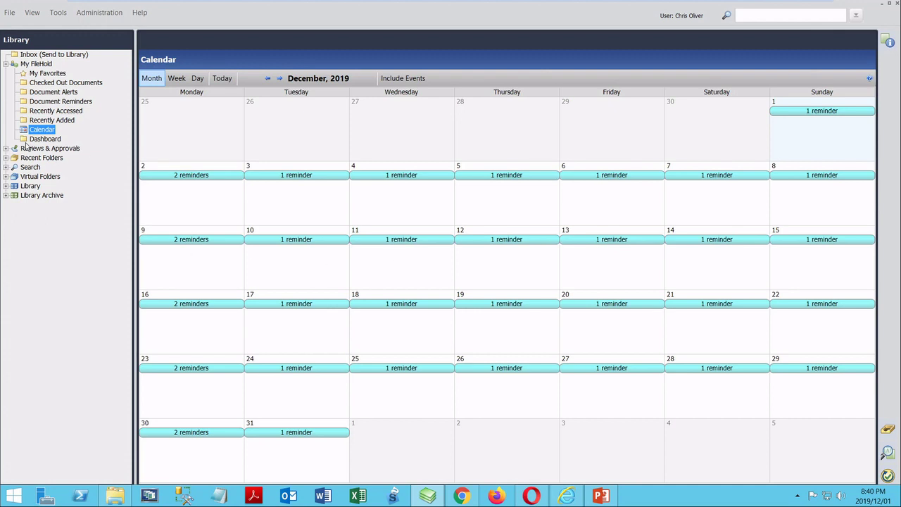
click(31, 141)
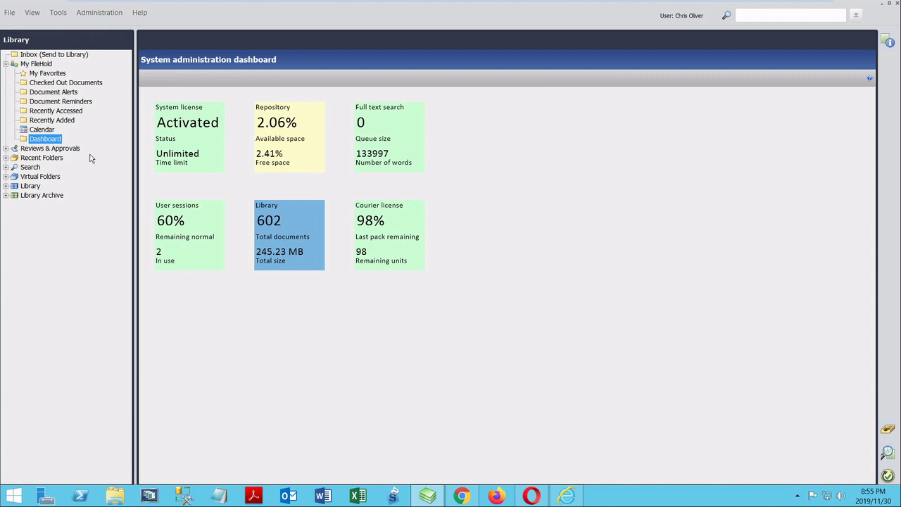
- Expand Reviews & Approvals and view the workflow tasks in My Tasks
click(6, 149)
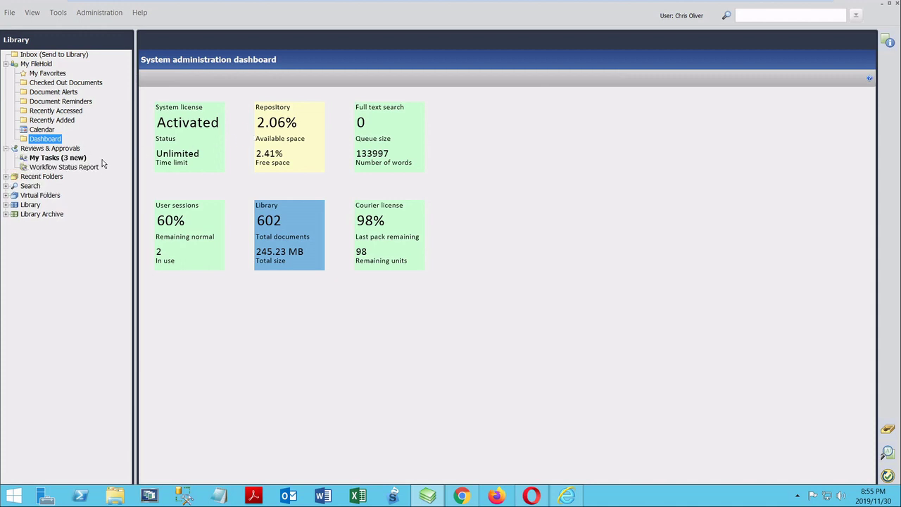
click(55, 159)
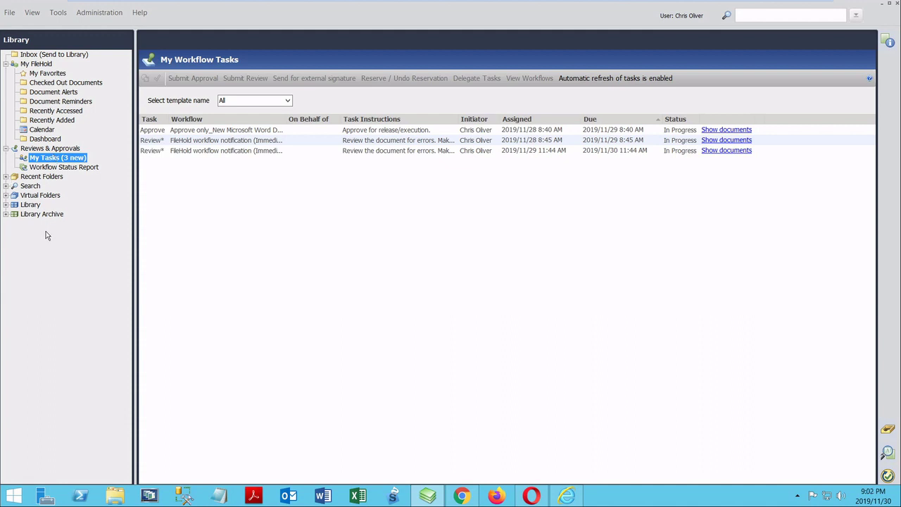
- Open the Search page and examine the commands available for the Library without running any
click(22, 187)
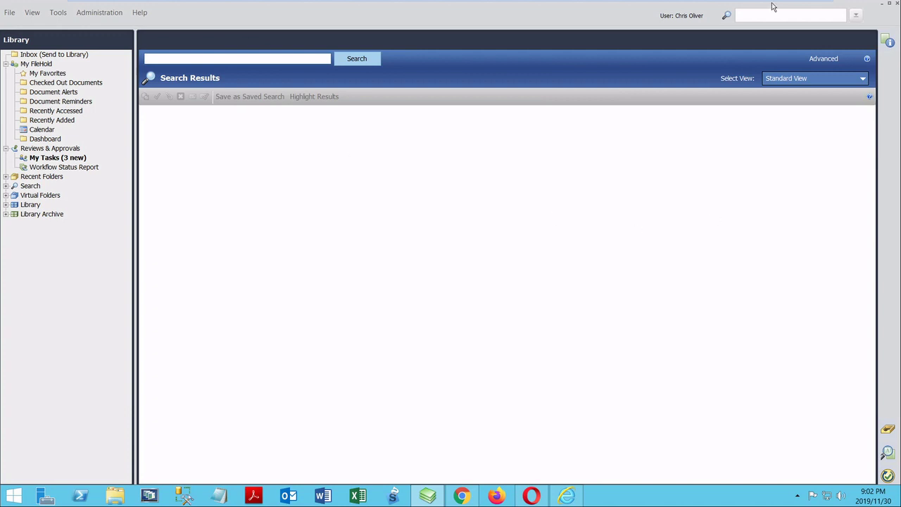
right_click(31, 206)
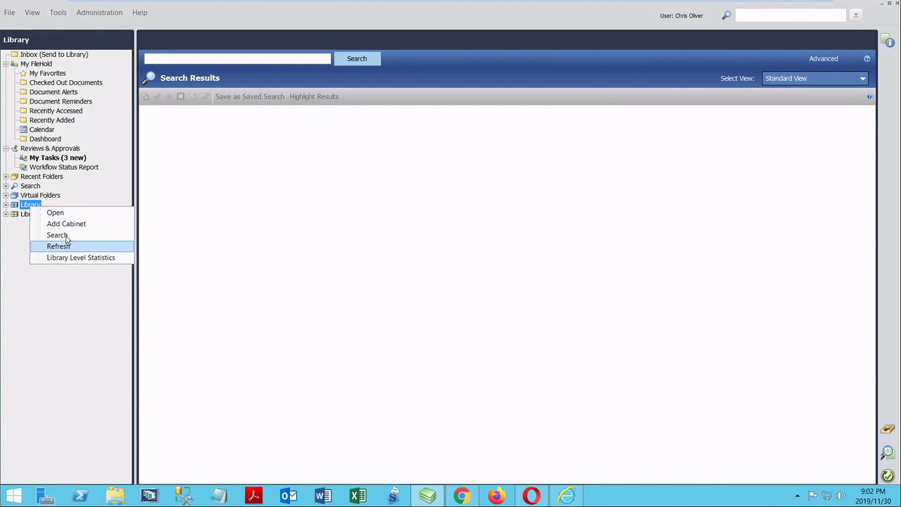
click(274, 181)
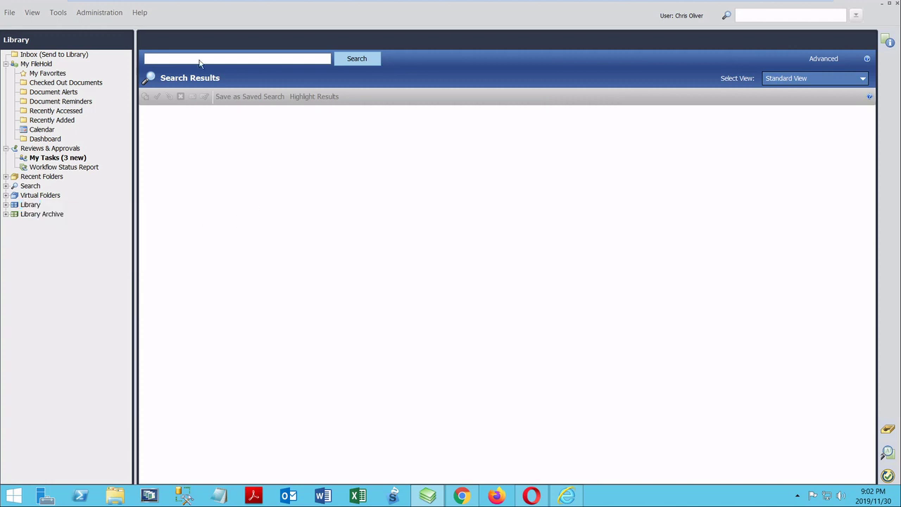
- Expand the Search, Virtual Folders and Library Archive branches of the tree to show their contents
click(6, 185)
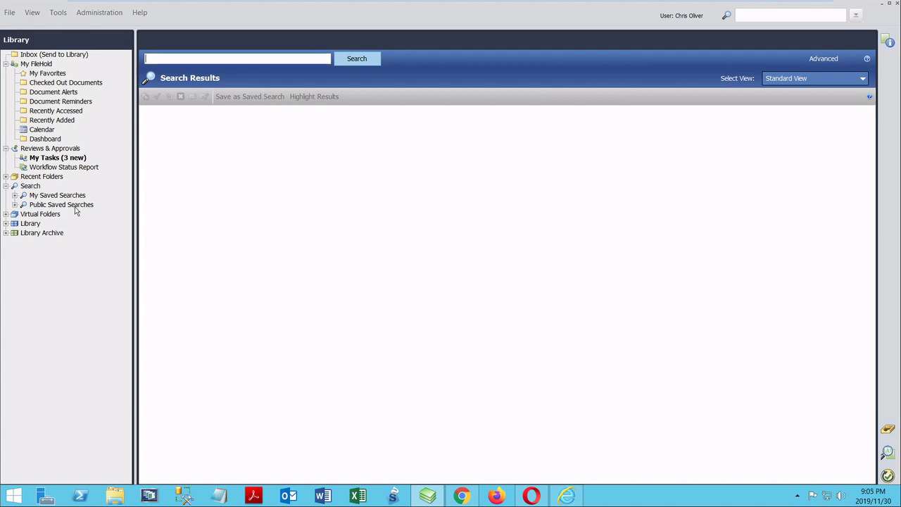
click(6, 214)
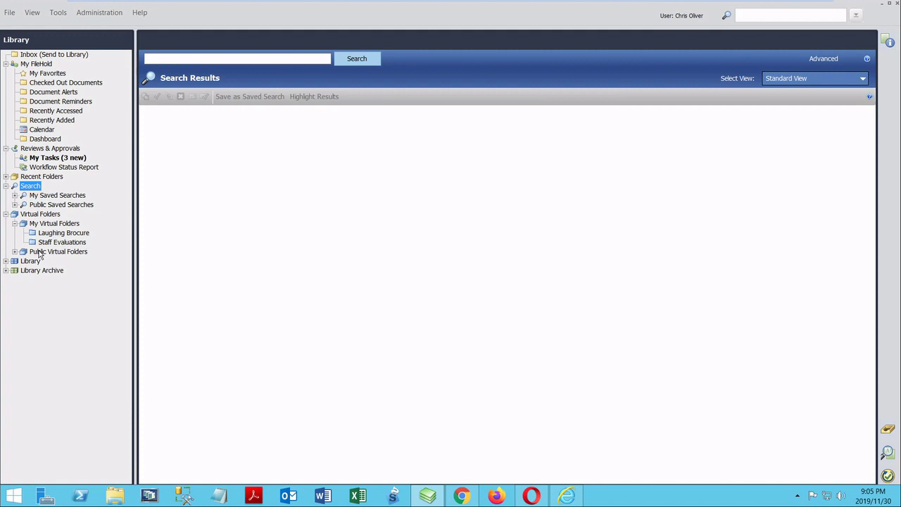
click(5, 270)
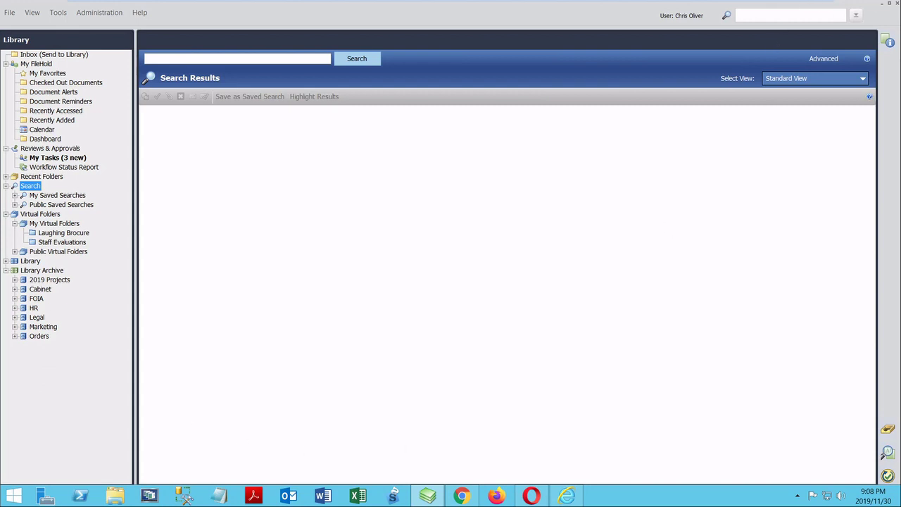
- Minimize the desktop client, switch to Chrome, and log in to the FileHold web client with the user ID and account password
click(882, 4)
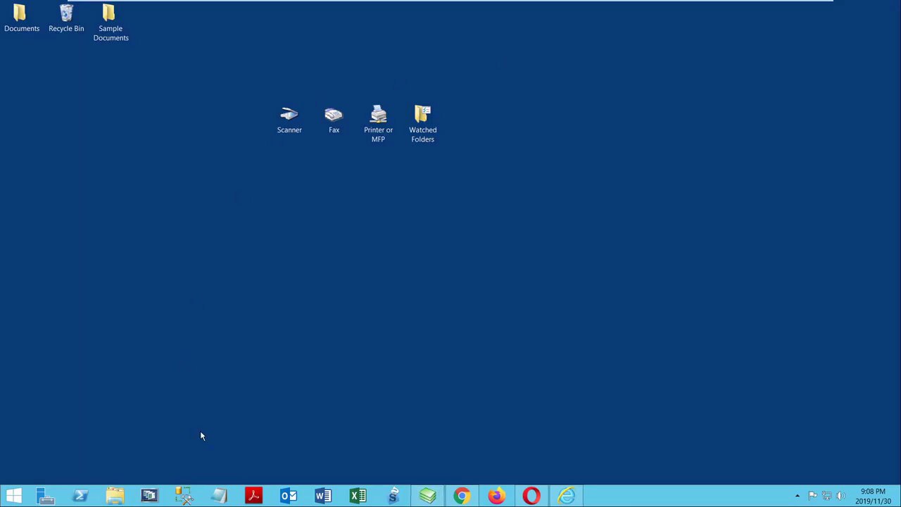
click(462, 496)
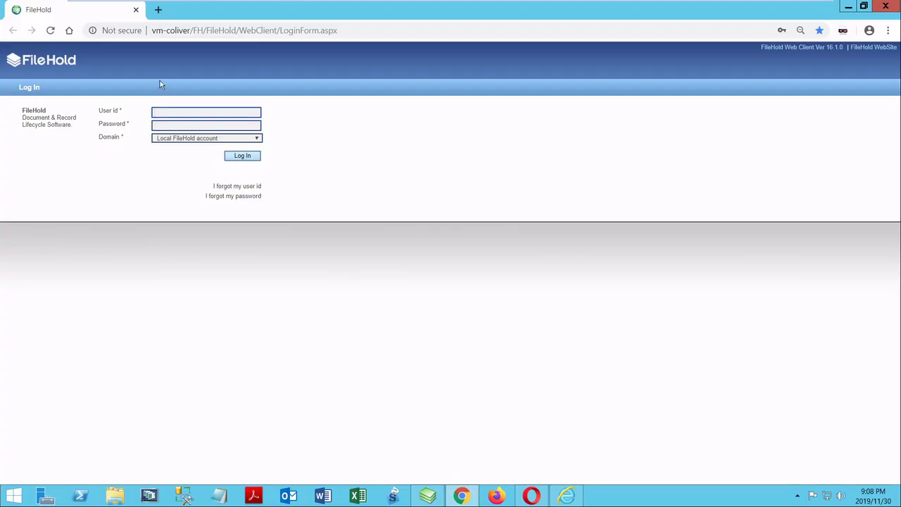
click(176, 134)
click(242, 156)
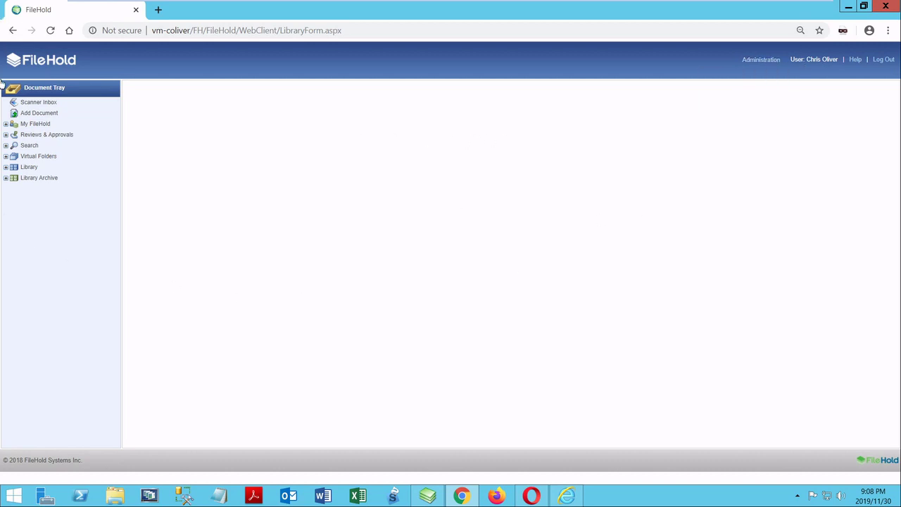
- Open Folder 3 under Library/Cabinet/Drawer in the web client to list its documents
click(5, 167)
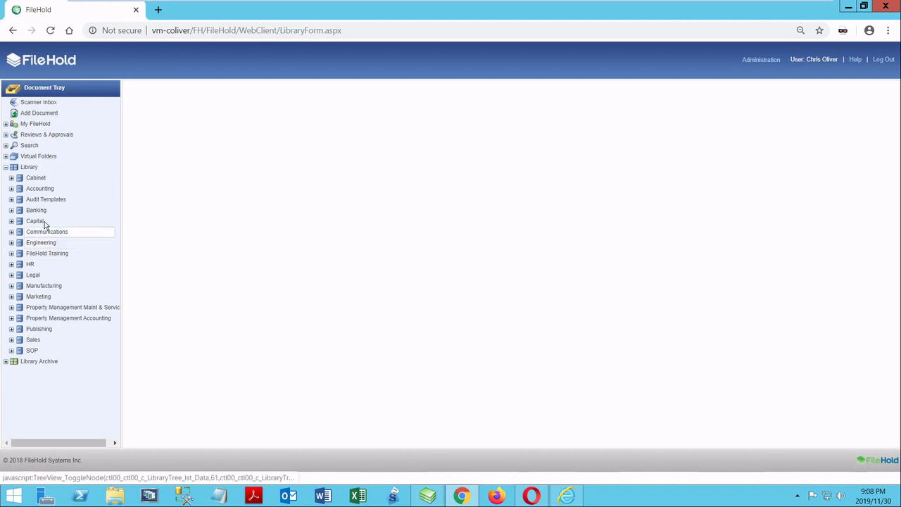
click(12, 177)
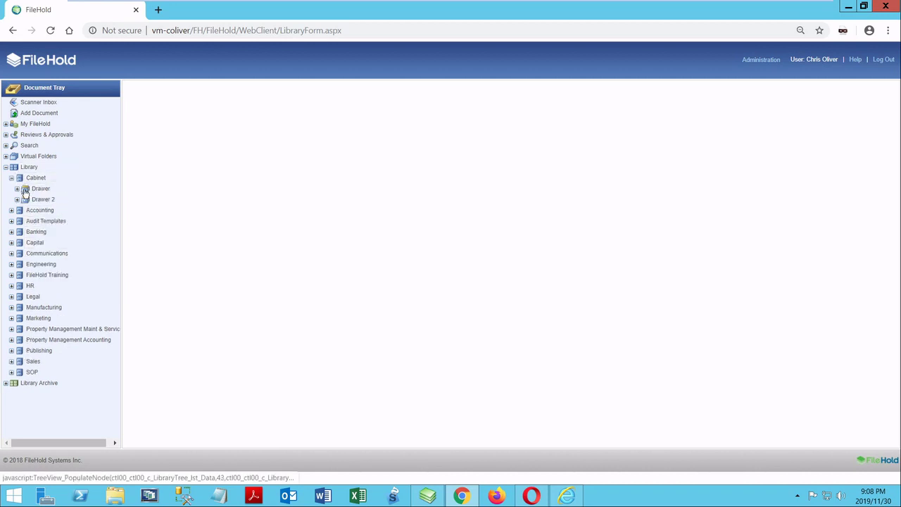
click(17, 188)
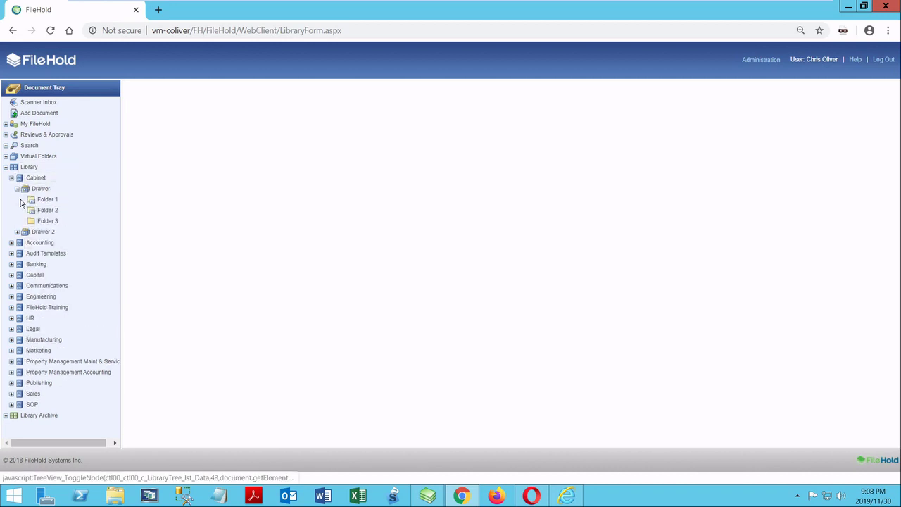
click(48, 223)
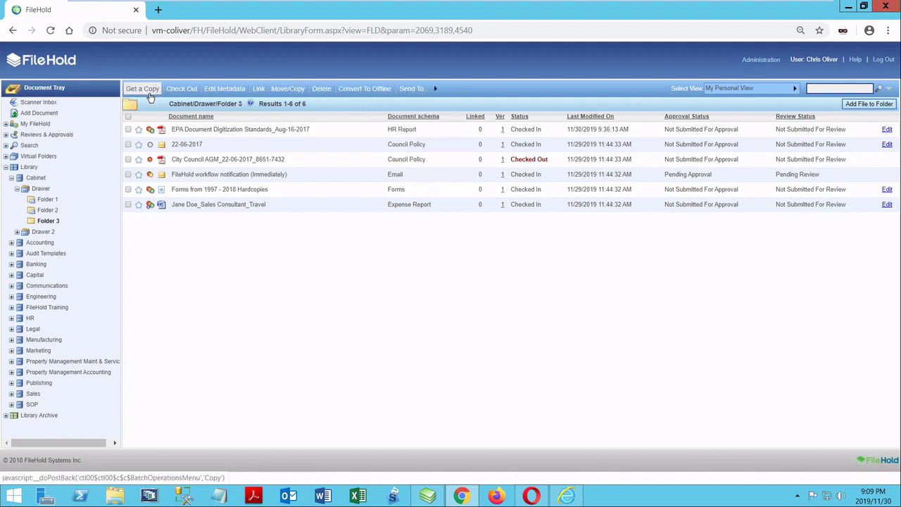
- Examine the available document commands for EPA Document Digitization Standards_Aug-16-2017 in Folder 3 without running any
right_click(204, 136)
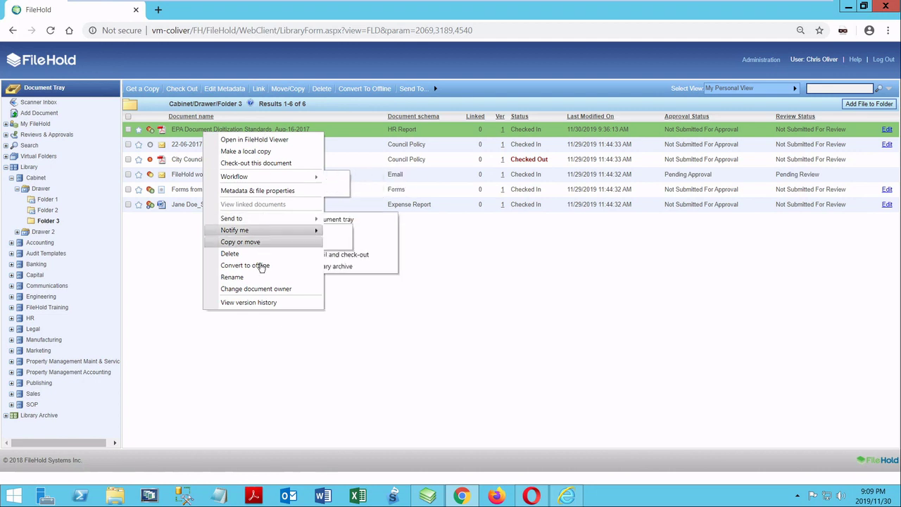
click(185, 243)
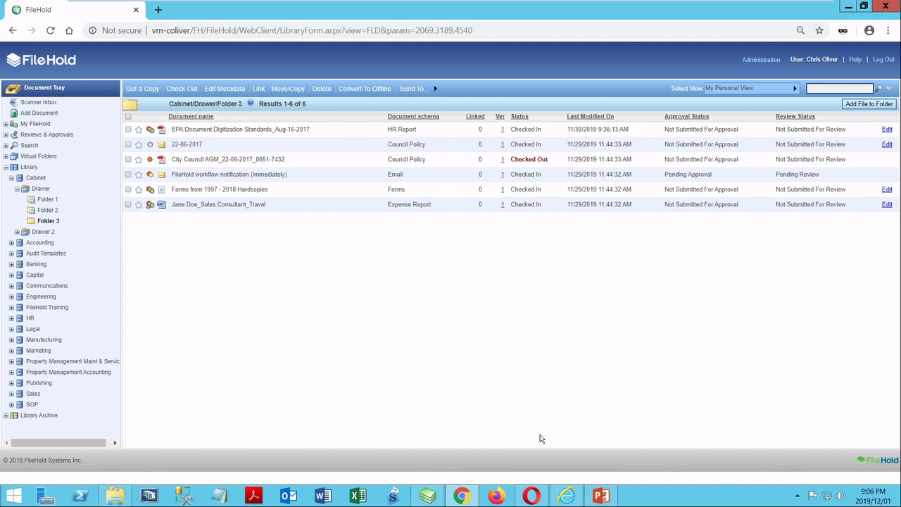
- Switch to Internet Explorer, log in to FileHold Mobile with the prefilled Local FileHold account credentials, and widen the browser window
click(566, 494)
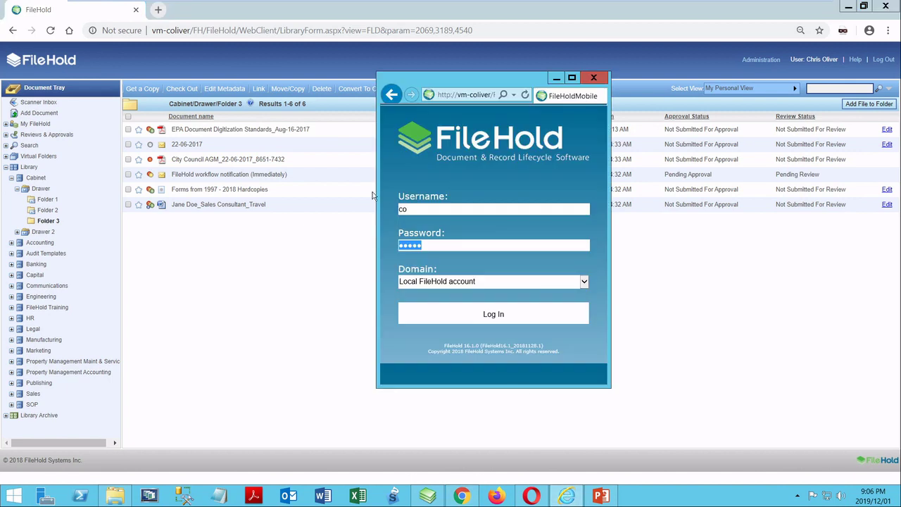
key(Return)
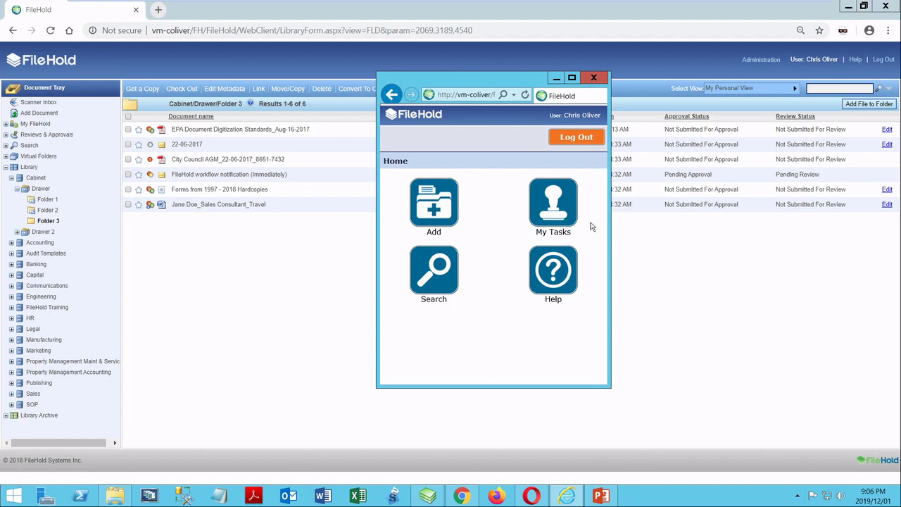
drag(611, 331, 719, 331)
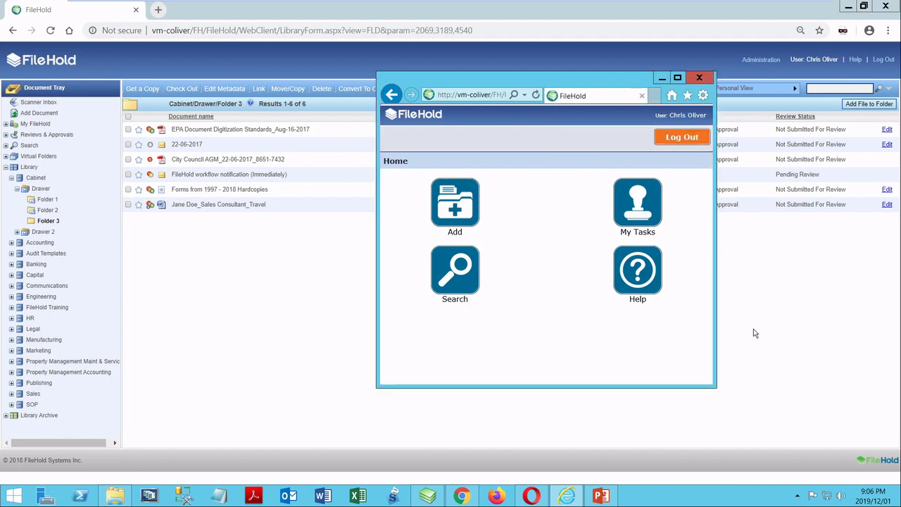
- View the Add page and the My Tasks page of the mobile client, returning to Home after each
click(464, 206)
click(392, 94)
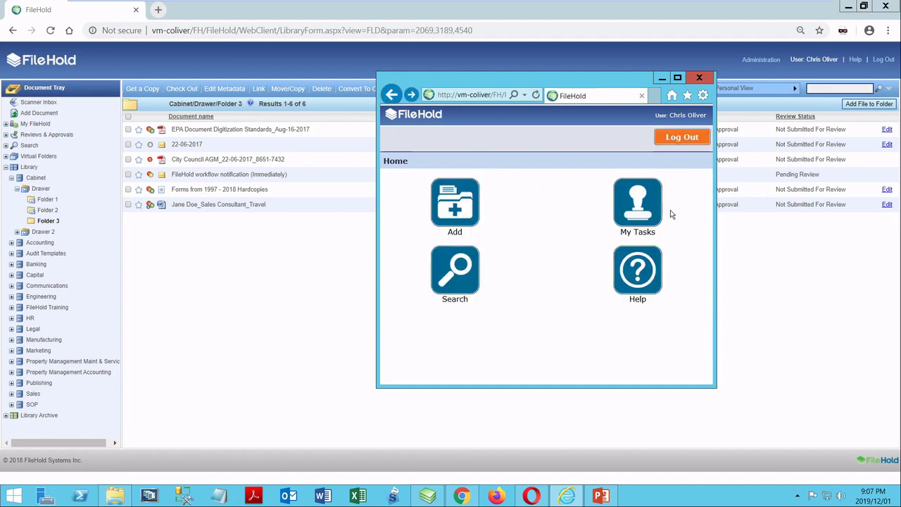
click(648, 215)
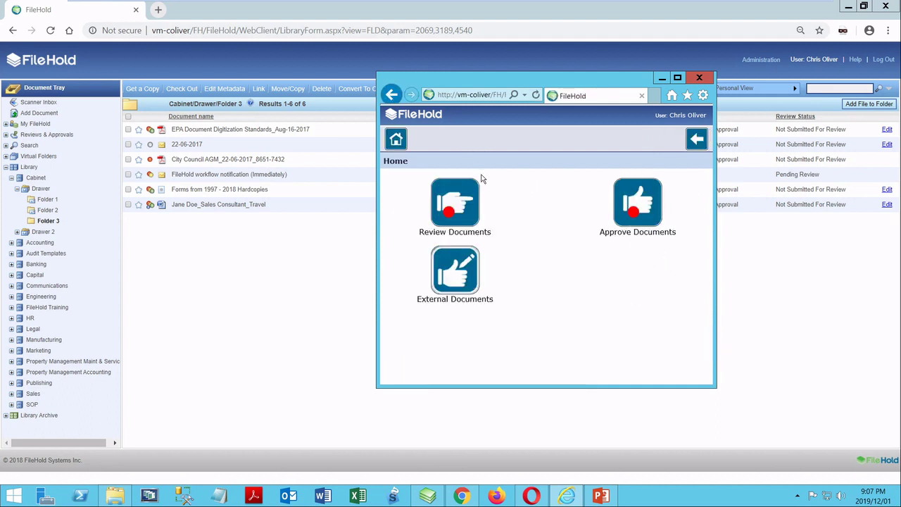
click(393, 95)
- Open Search in the mobile client, look through the My Saved Searches list, and return to Home
click(457, 290)
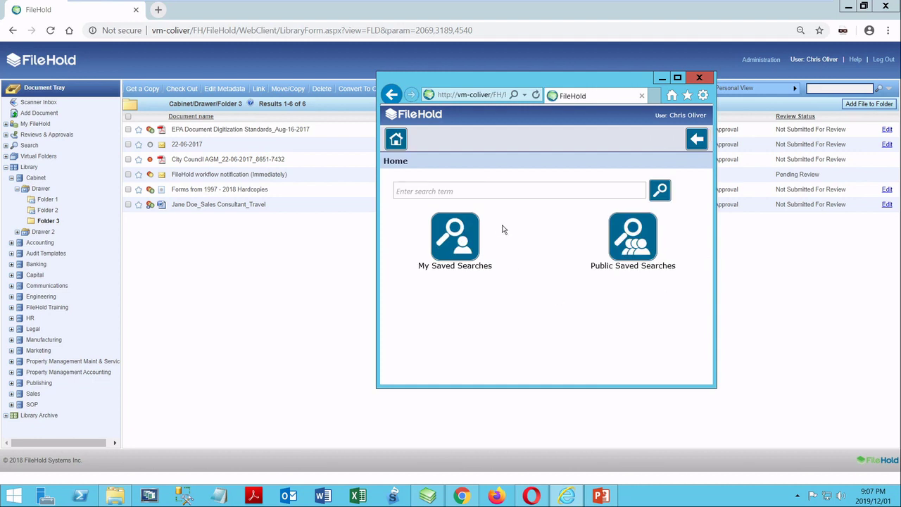
click(459, 234)
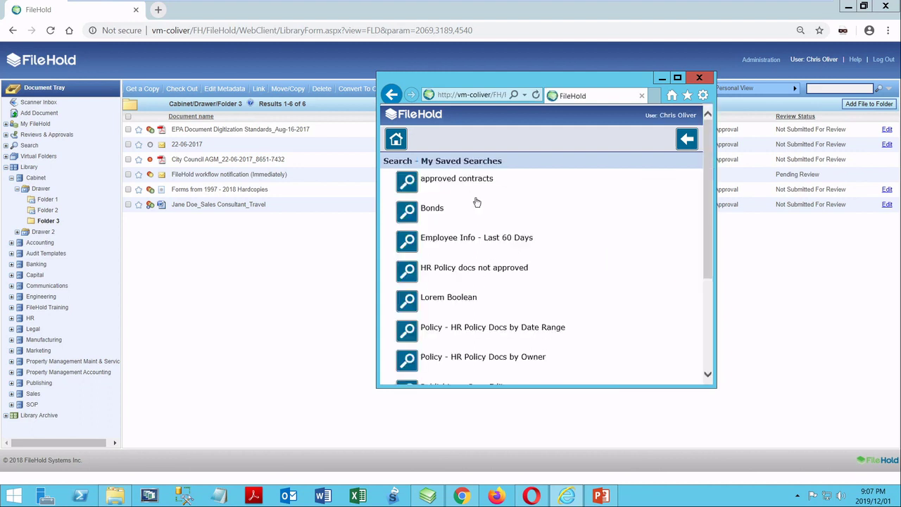
scroll(509, 269, down, 3)
scroll(502, 269, up, 3)
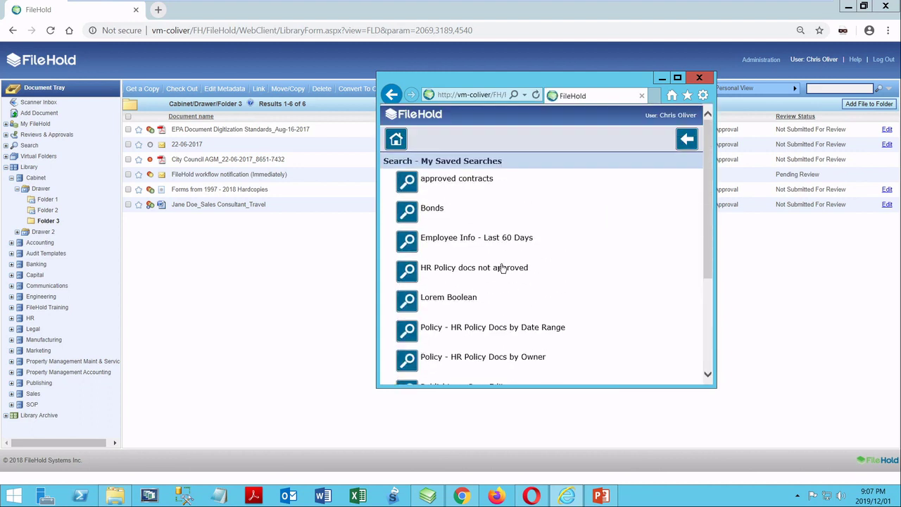
click(392, 95)
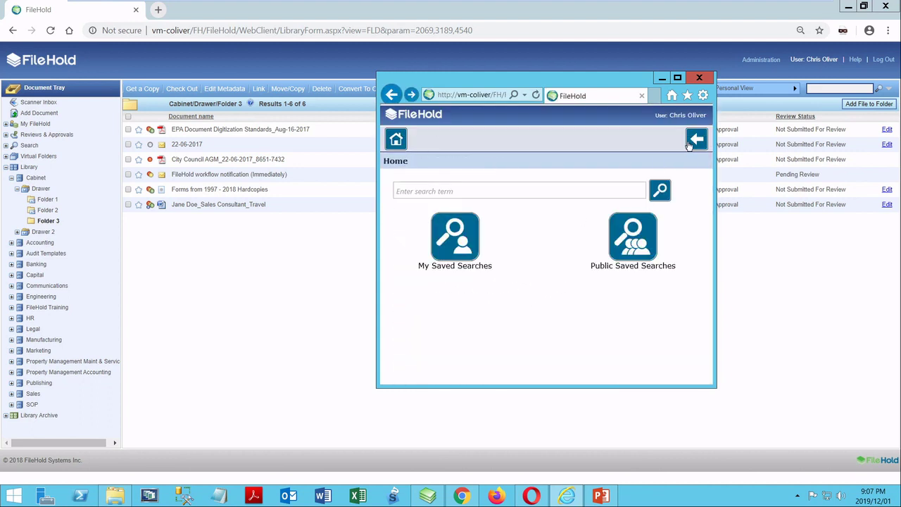
click(397, 139)
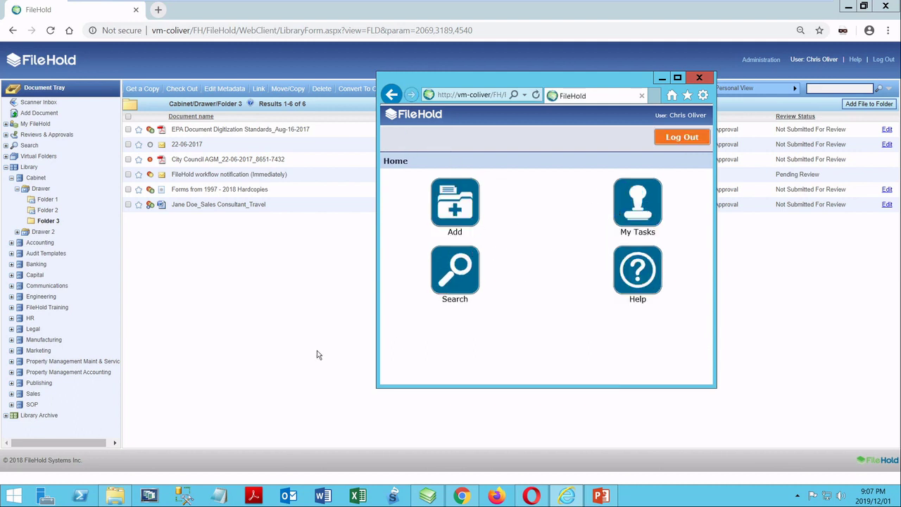
- Switch to the FileHold desktop application
click(427, 498)
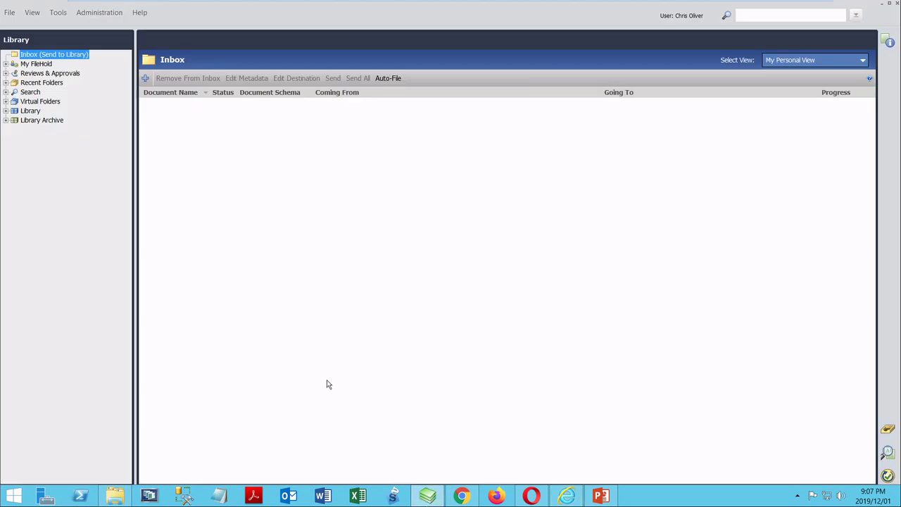